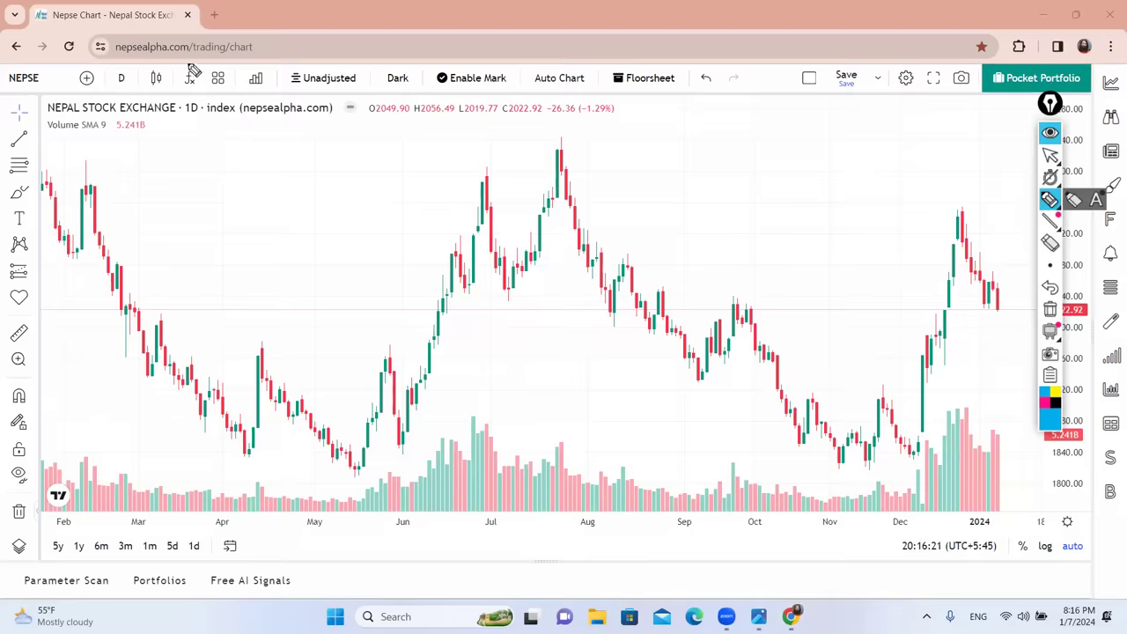
Step: Circle the indicators control in blue with the annotation pen and clear the drawing
mouse_move(185, 64)
left_mouse_down()
mouse_move(181, 92)
mouse_move(207, 76)
mouse_move(179, 69)
mouse_move(174, 99)
mouse_move(216, 78)
mouse_move(177, 71)
mouse_move(204, 99)
mouse_move(201, 62)
mouse_move(178, 88)
left_mouse_up()
mouse_move(1050, 264)
left_click(960, 266)
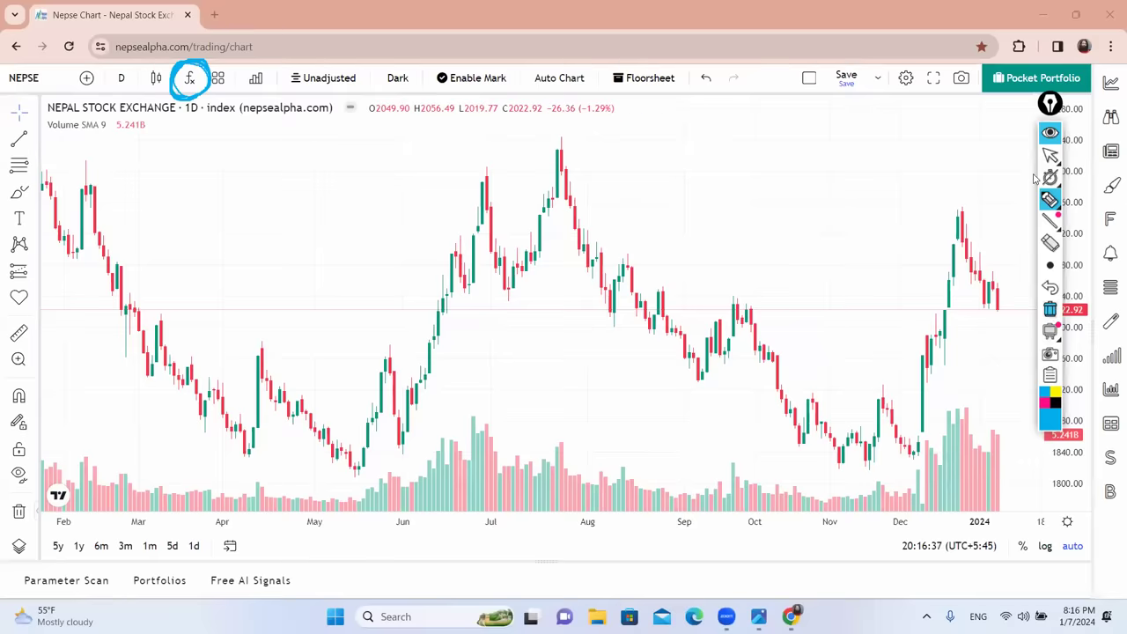
left_click(1050, 309)
left_click(1050, 154)
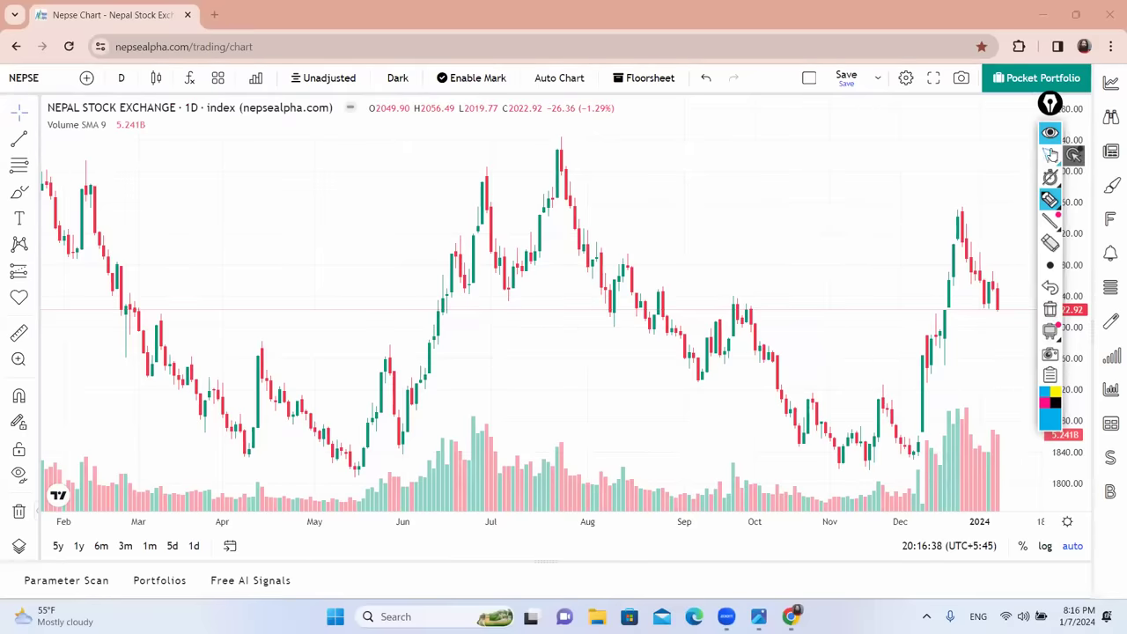
Step: Open the list of indicators and mark the indicators control with a blue pen circle
left_click(191, 77)
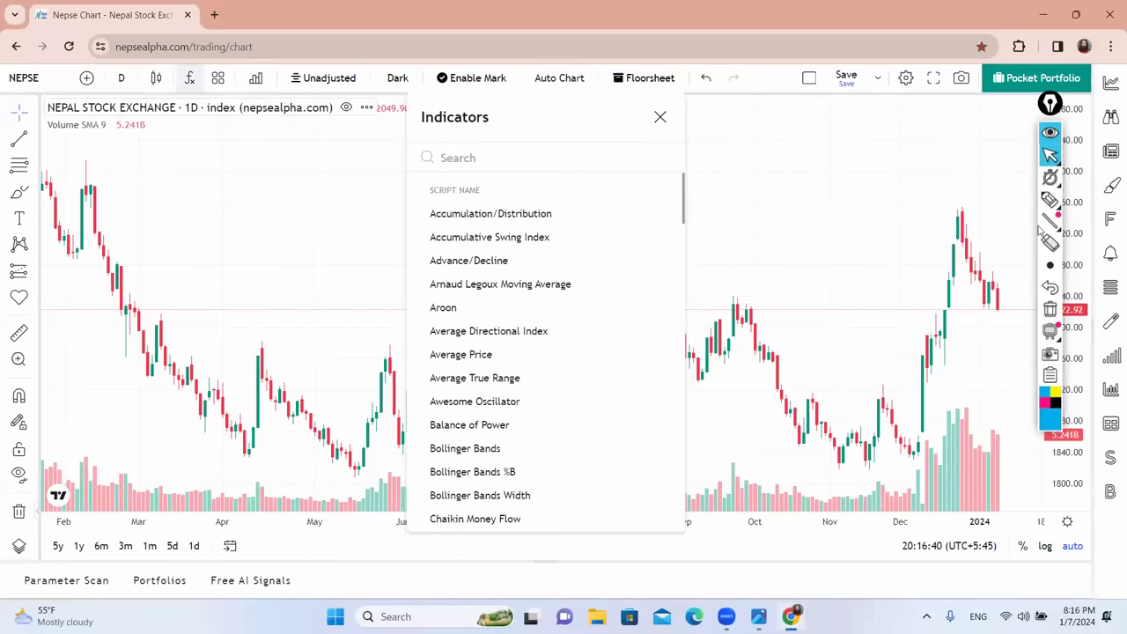
left_click(1050, 199)
mouse_move(180, 76)
left_mouse_down()
mouse_move(181, 92)
mouse_move(176, 71)
mouse_move(187, 74)
left_mouse_up()
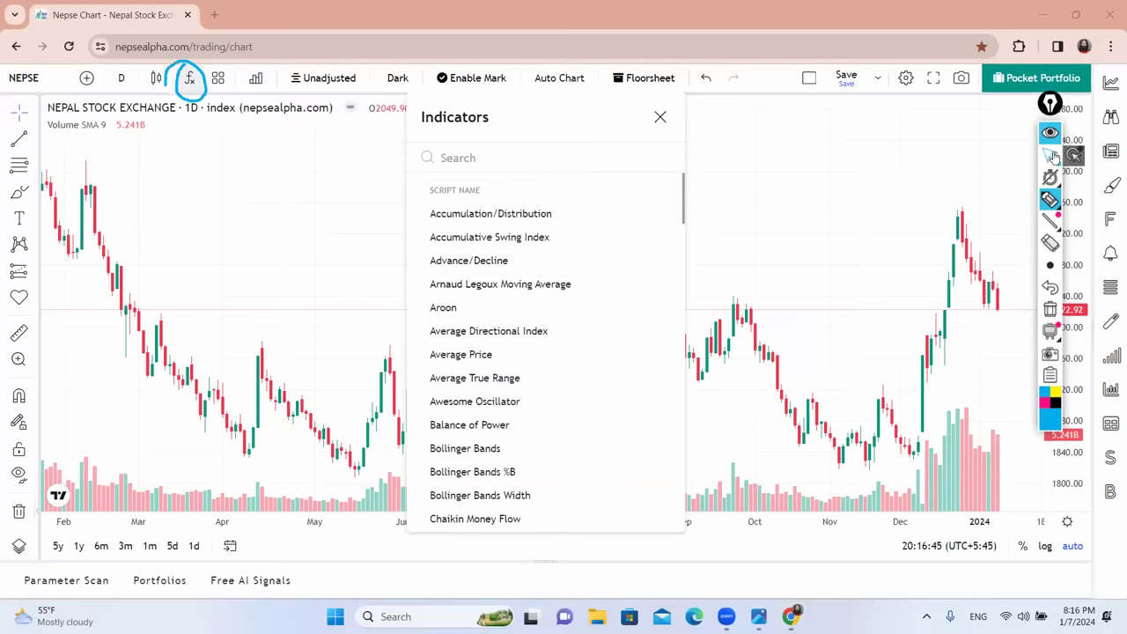
Step: Search the indicators for "sup" and add SuperTrend to the daily NEPSE chart
left_click(1051, 155)
left_click(189, 77)
left_click(190, 78)
type("sup")
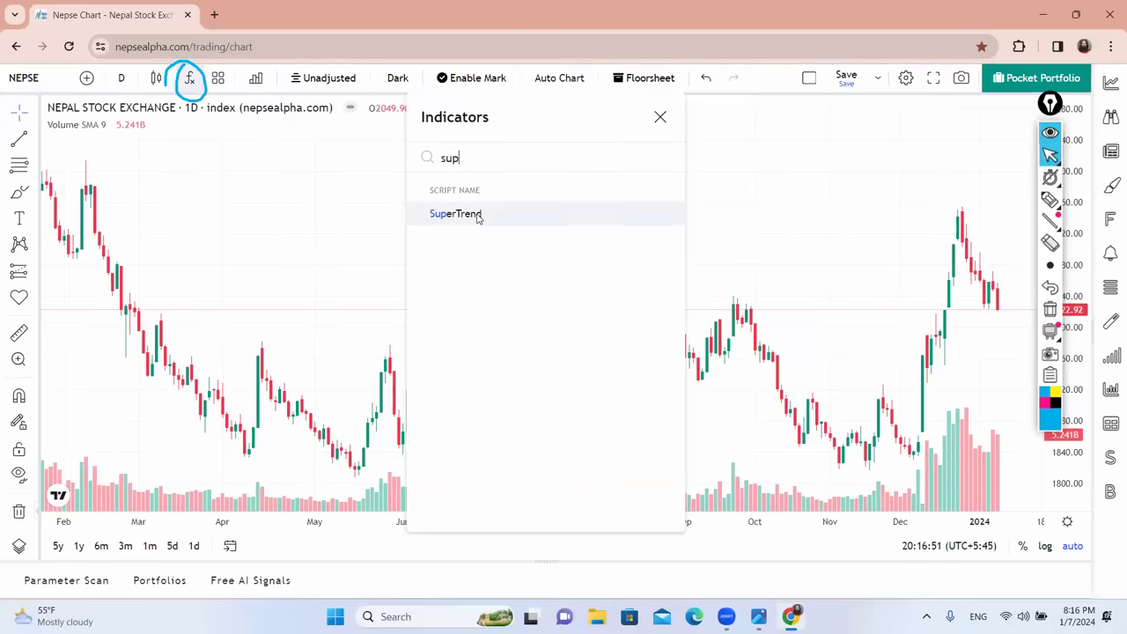
left_click(479, 217)
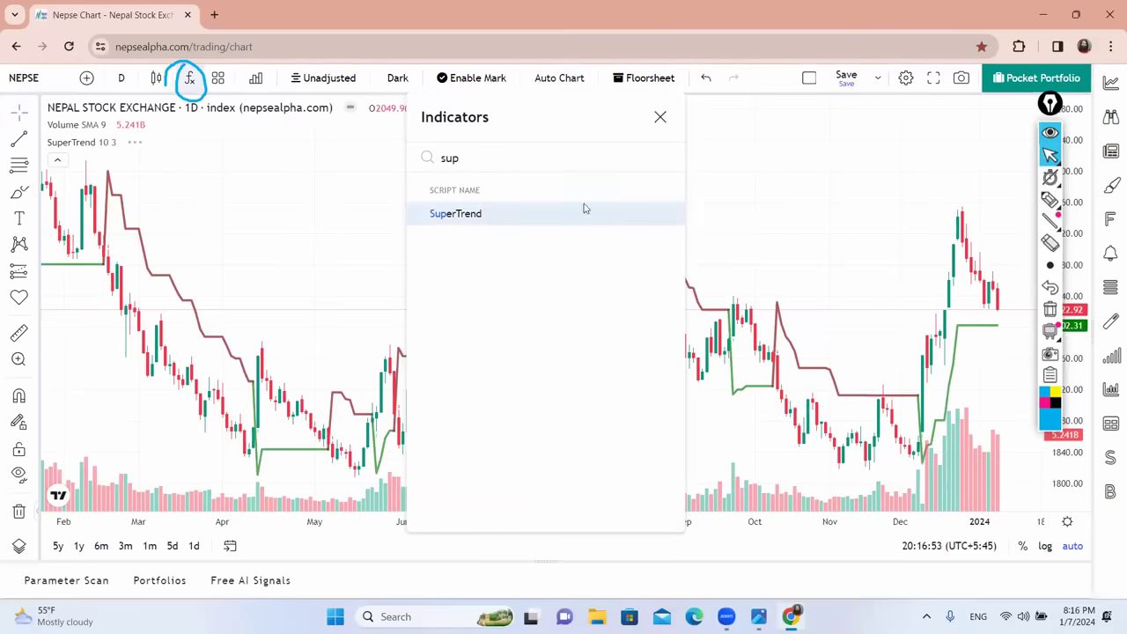
left_click(660, 117)
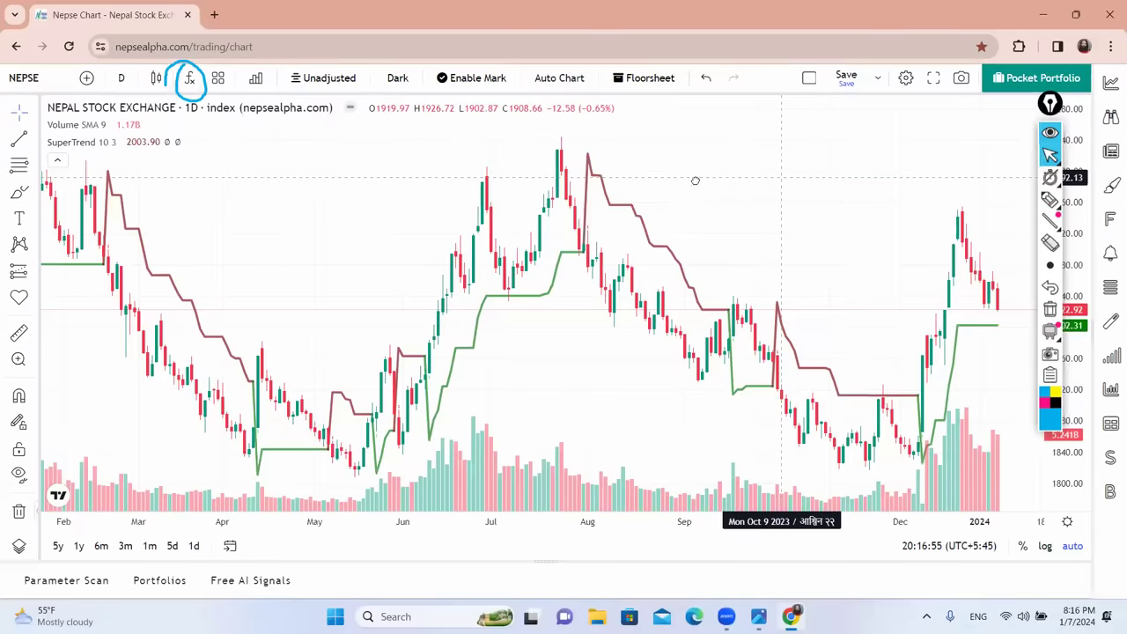
Step: Hide the pen annotations and move the annotation palette off the chart to the window's edge
scroll(728, 181, "right", 3)
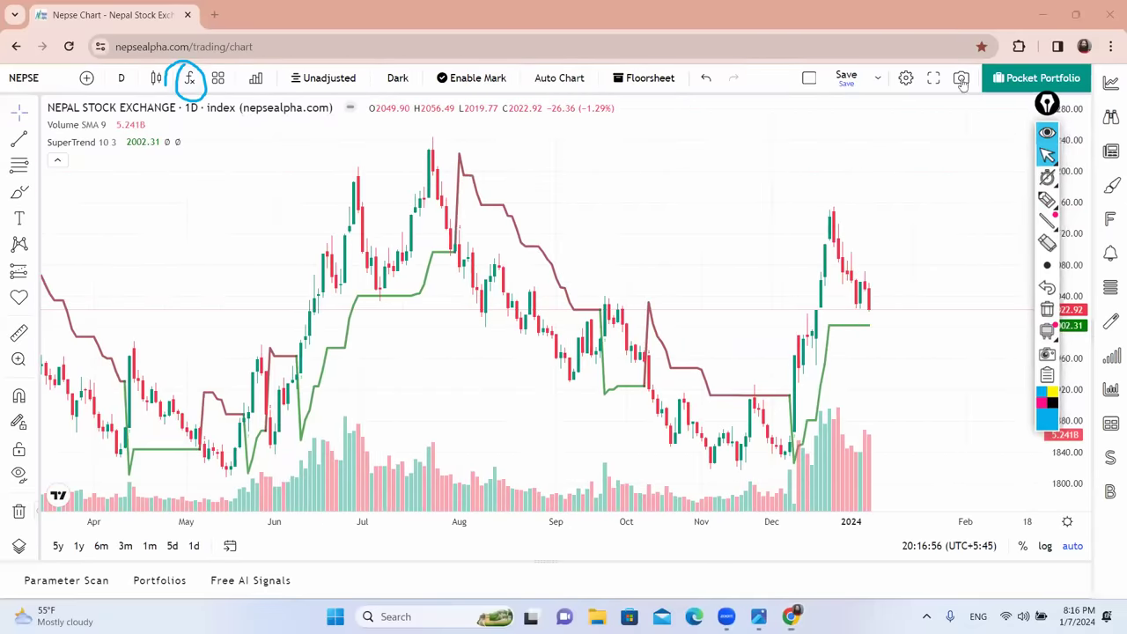
left_click_drag(1050, 103, 960, 81)
scroll(1068, 233, "down", 2)
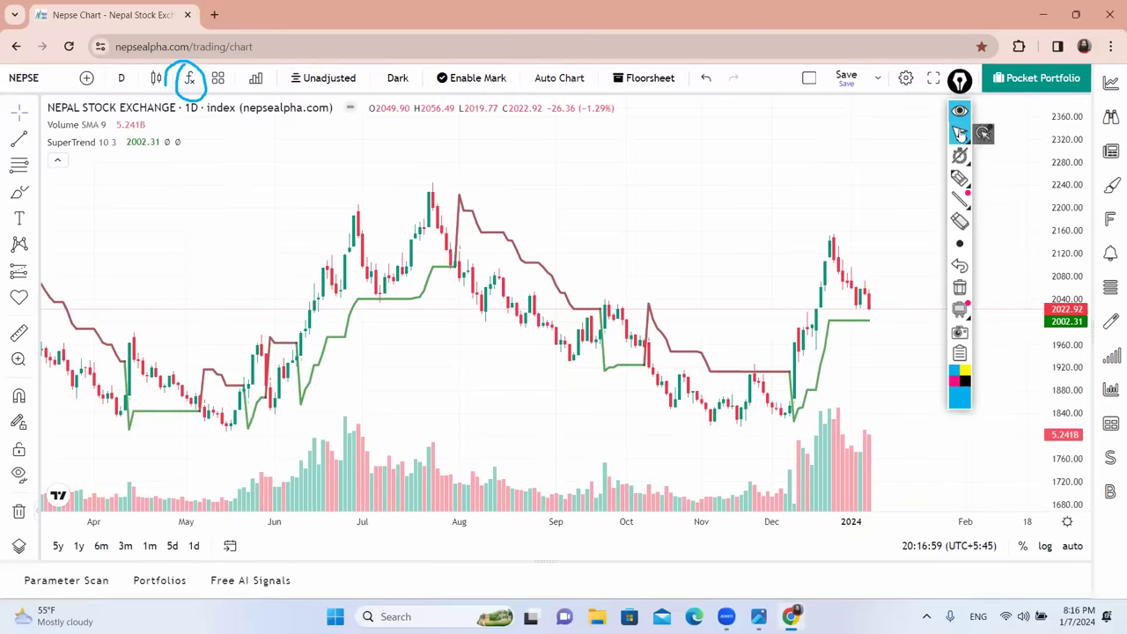
left_click_drag(962, 84, 1021, 81)
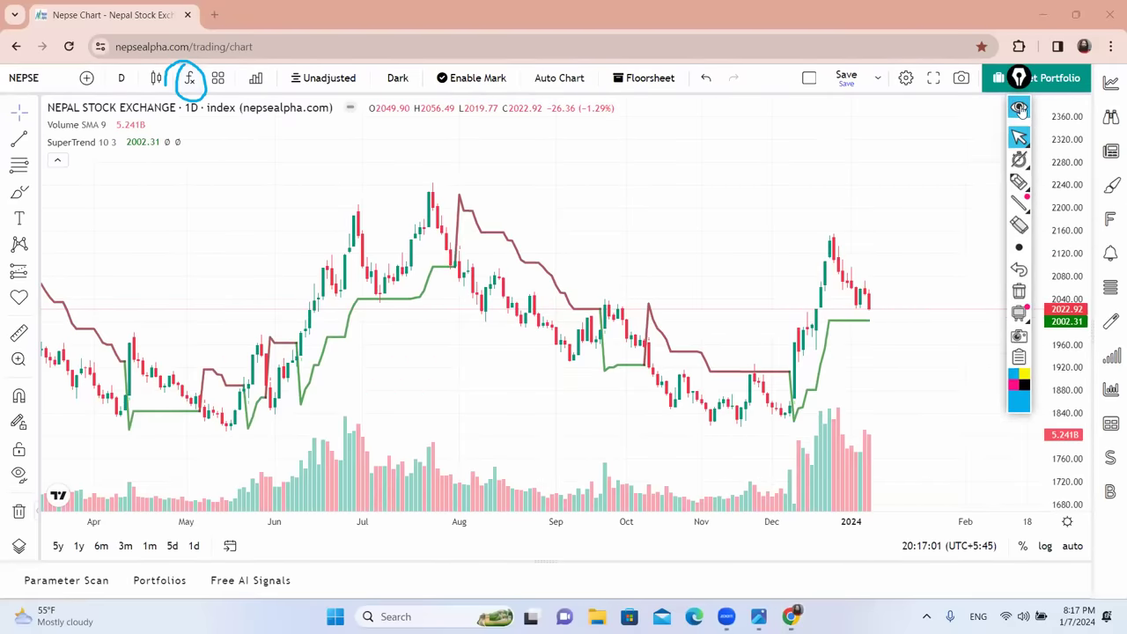
left_click(1020, 109)
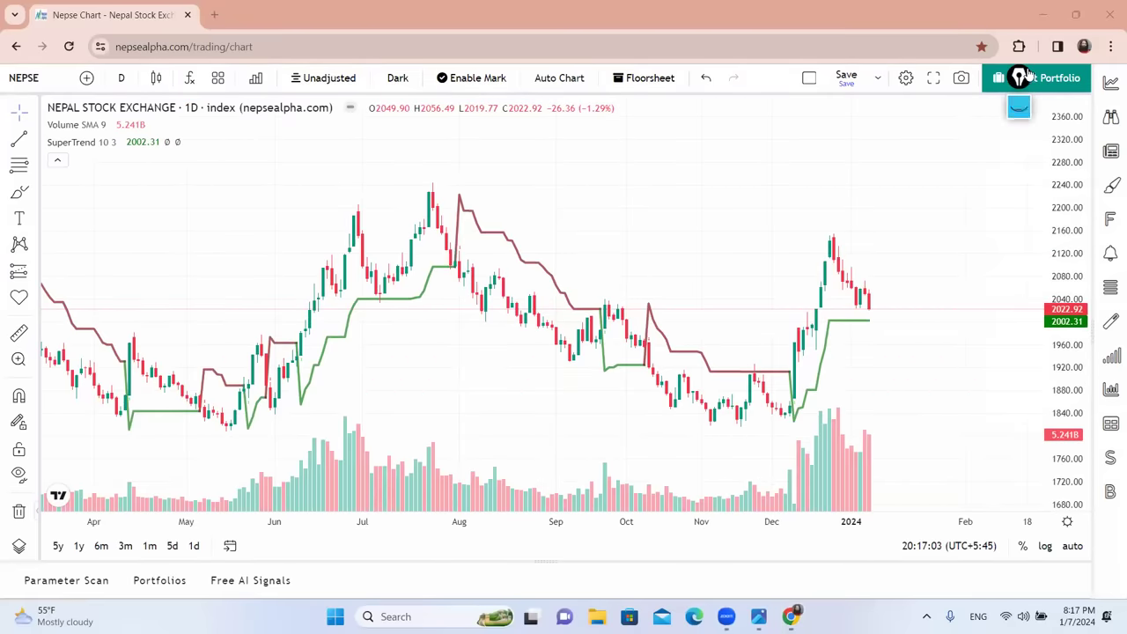
left_click_drag(1019, 78, 1105, 72)
Step: Examine the SuperTrend line against the most recent candles on the NEPSE chart
scroll(982, 271, "up", 2)
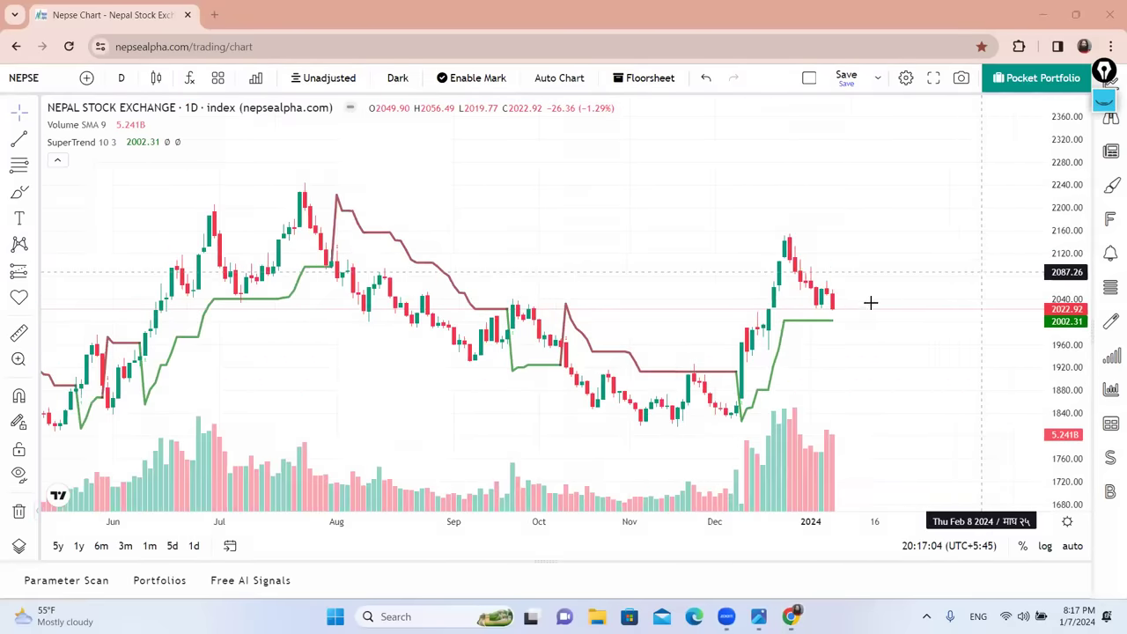
scroll(911, 300, "up", 2)
left_click(617, 357)
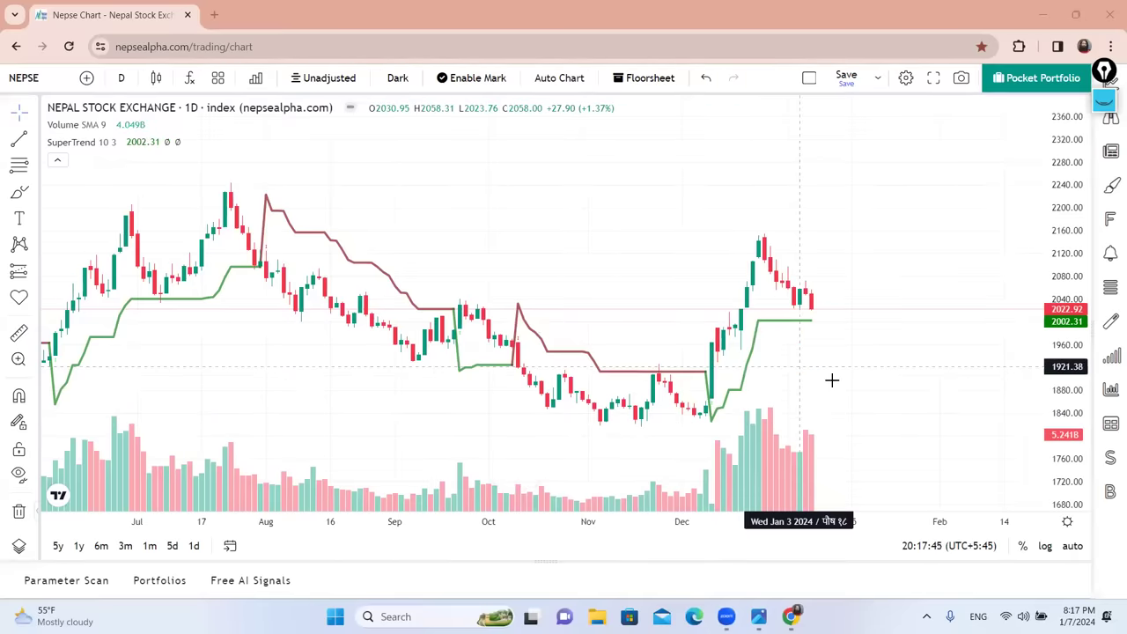
scroll(812, 388, "up", 2)
left_click_drag(837, 367, 891, 337)
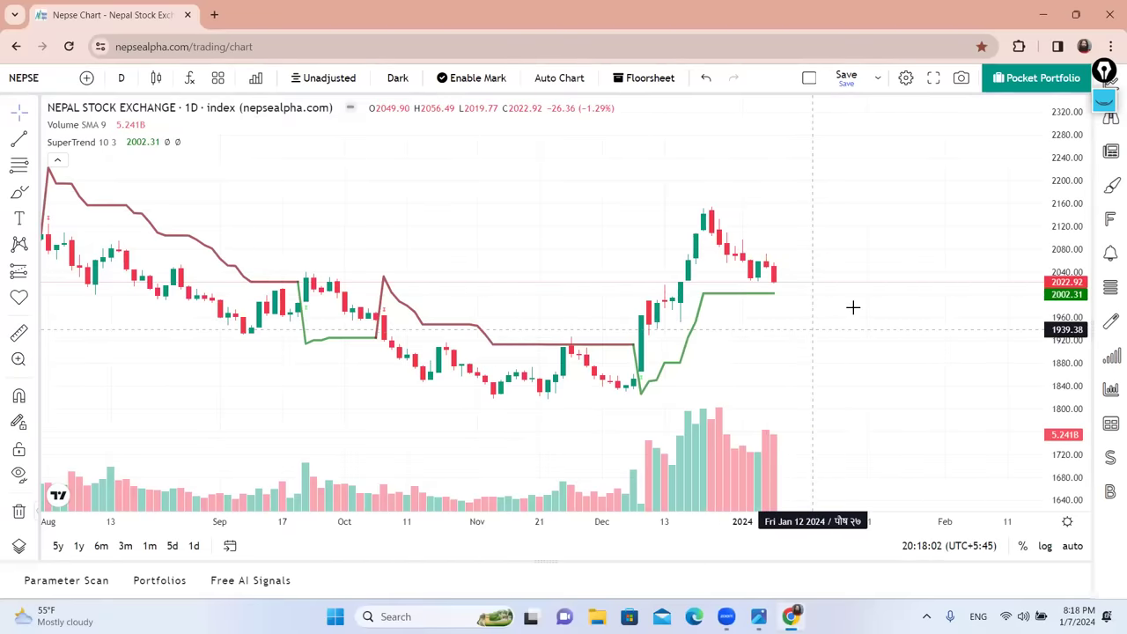
left_click(35, 78)
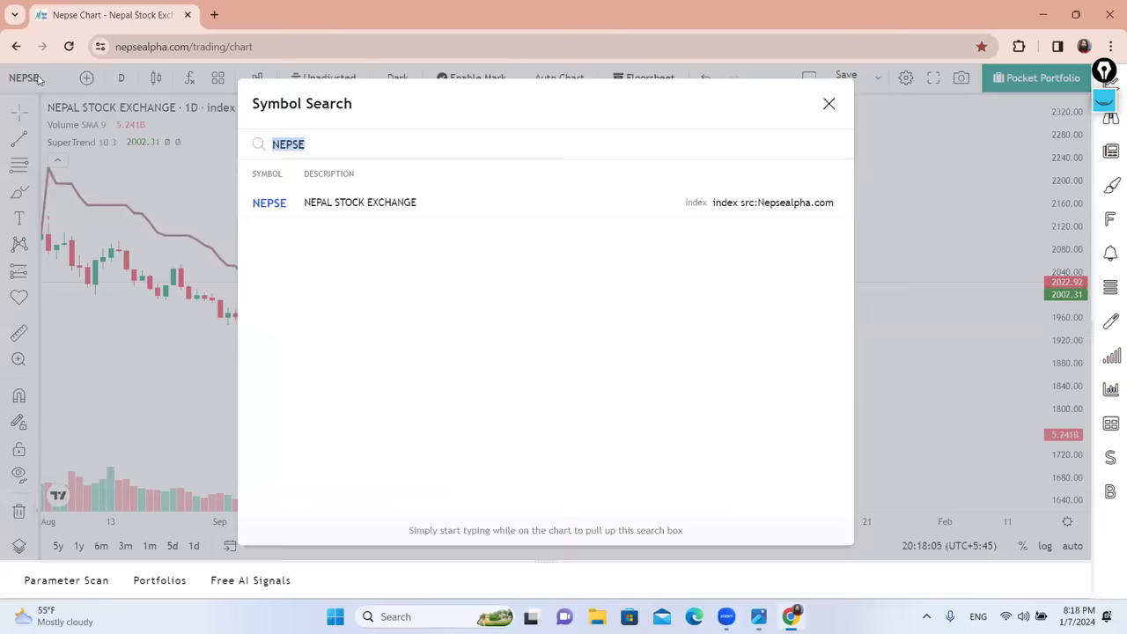
type("RSI")
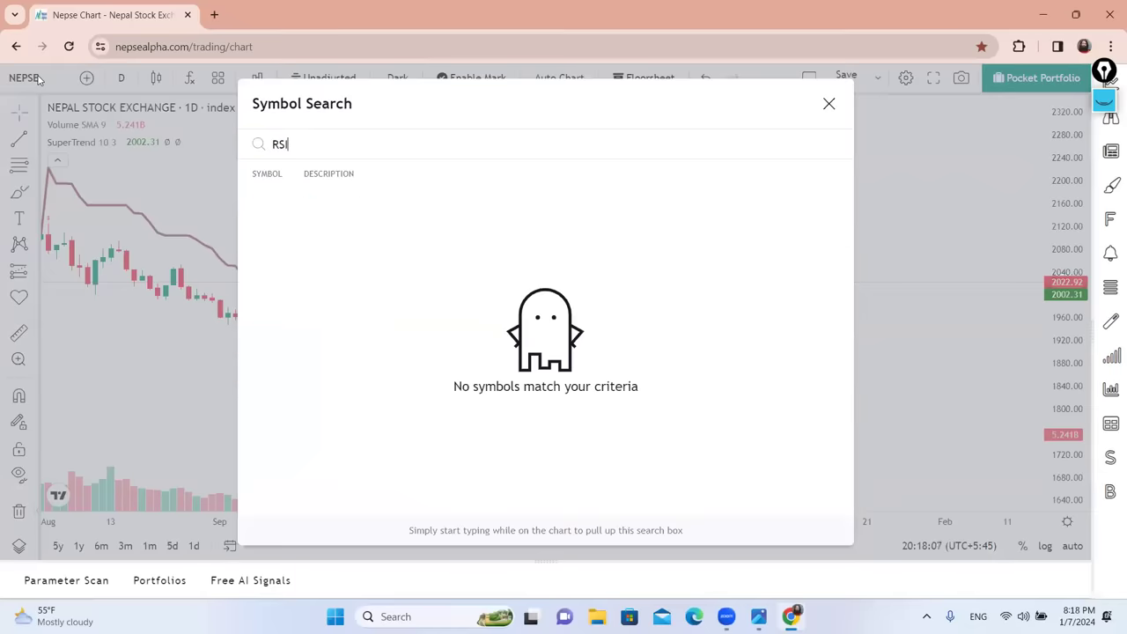
key("BackSpace")
key("BackSpace")
key("BackSpace")
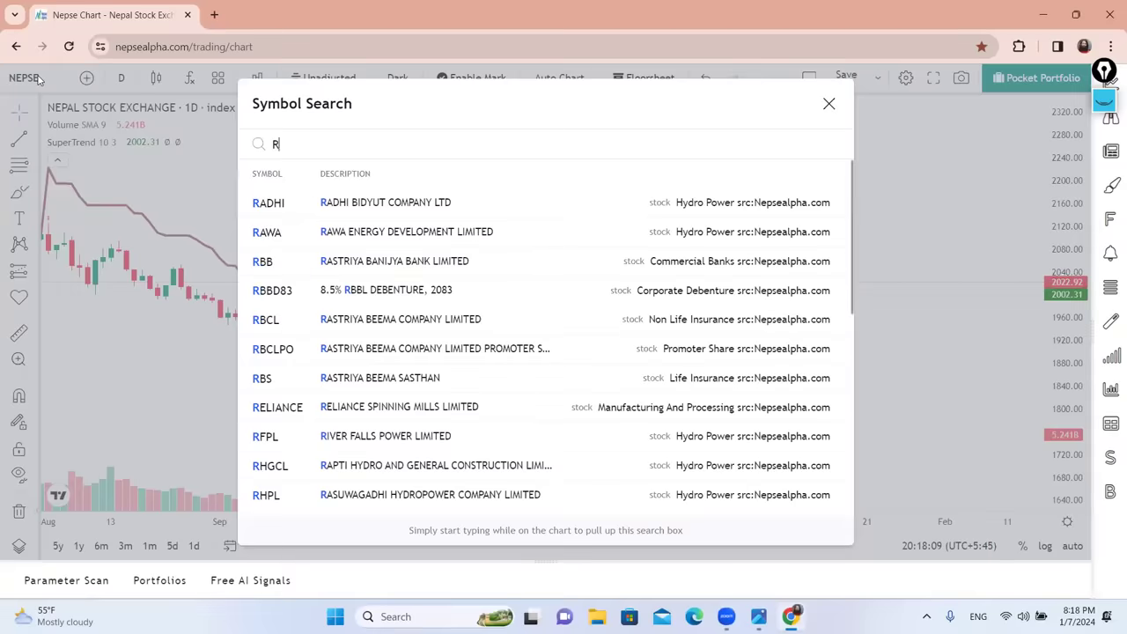
type("RS")
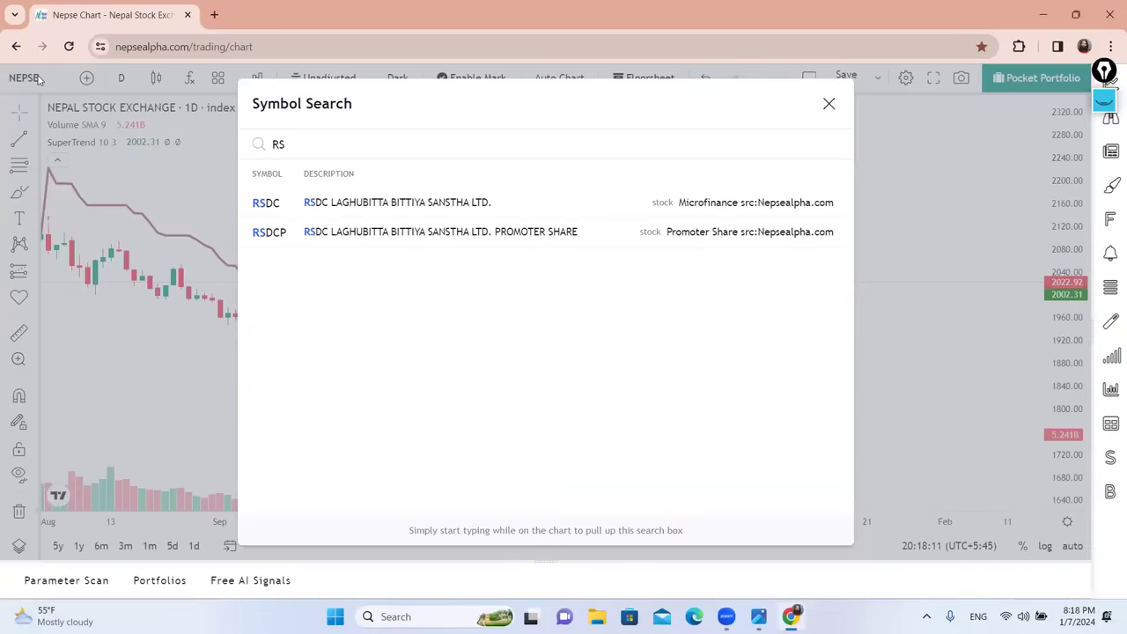
type("I")
key("BackSpace")
key("BackSpace")
key("BackSpace")
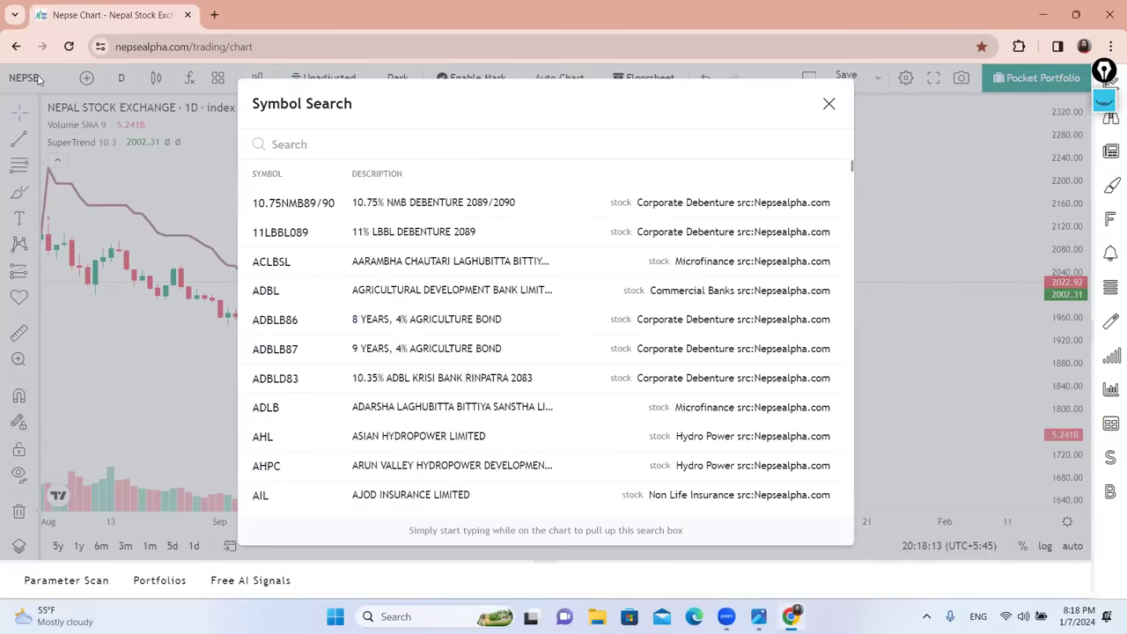
left_click(178, 160)
Step: Switch the chart to the DDBL symbol, Deprosc Laghubitta Bittiya Sanstha Limited
left_click(37, 80)
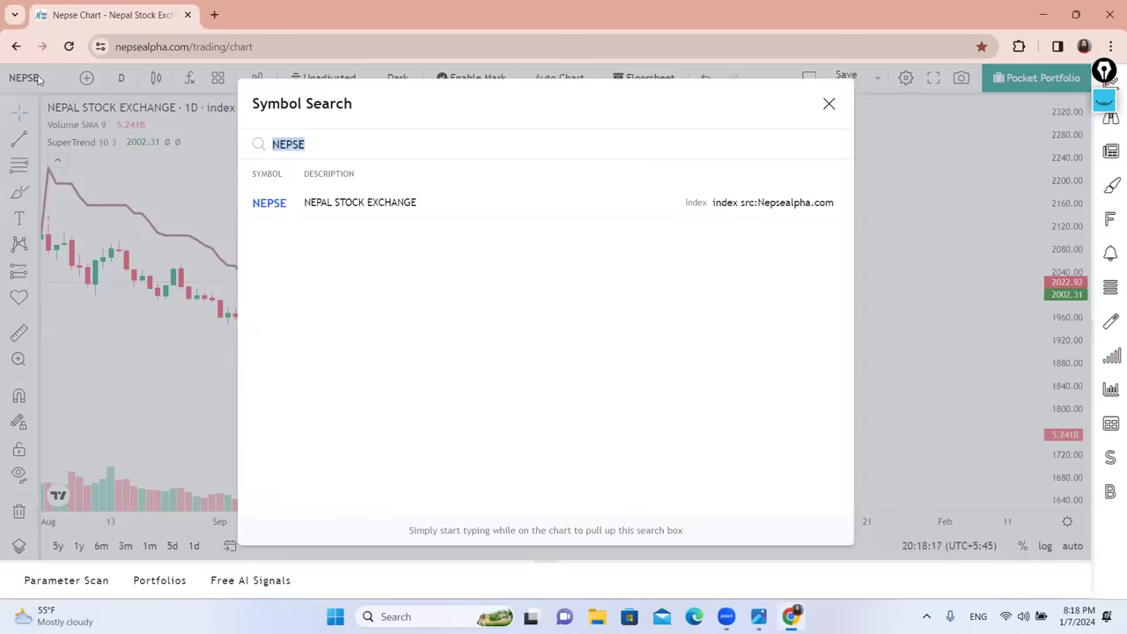
type("DDB")
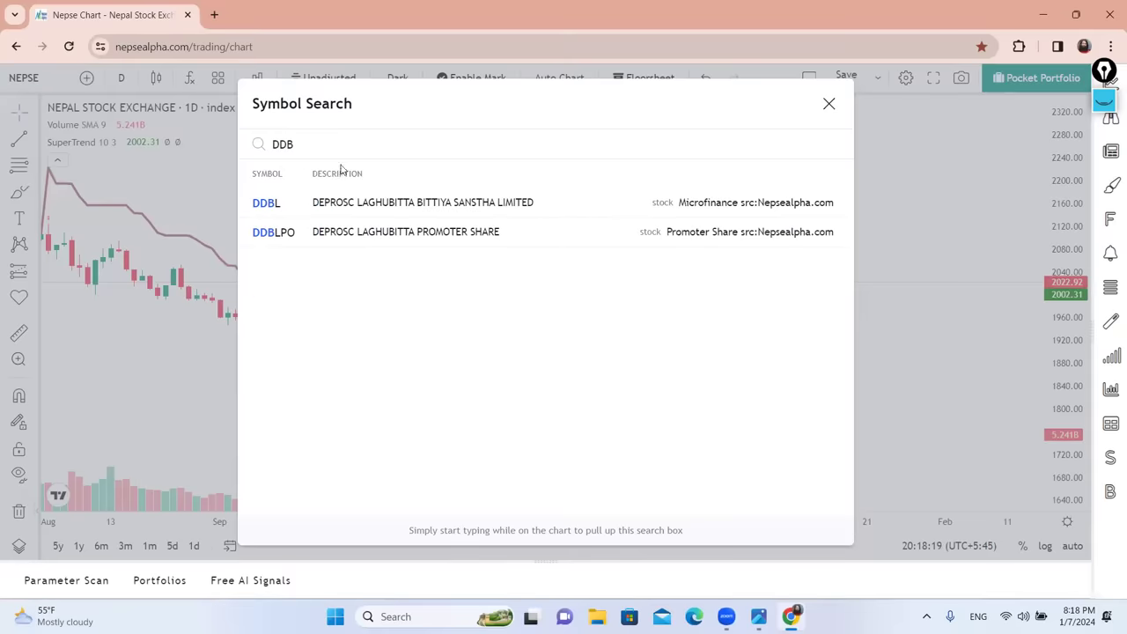
left_click(397, 207)
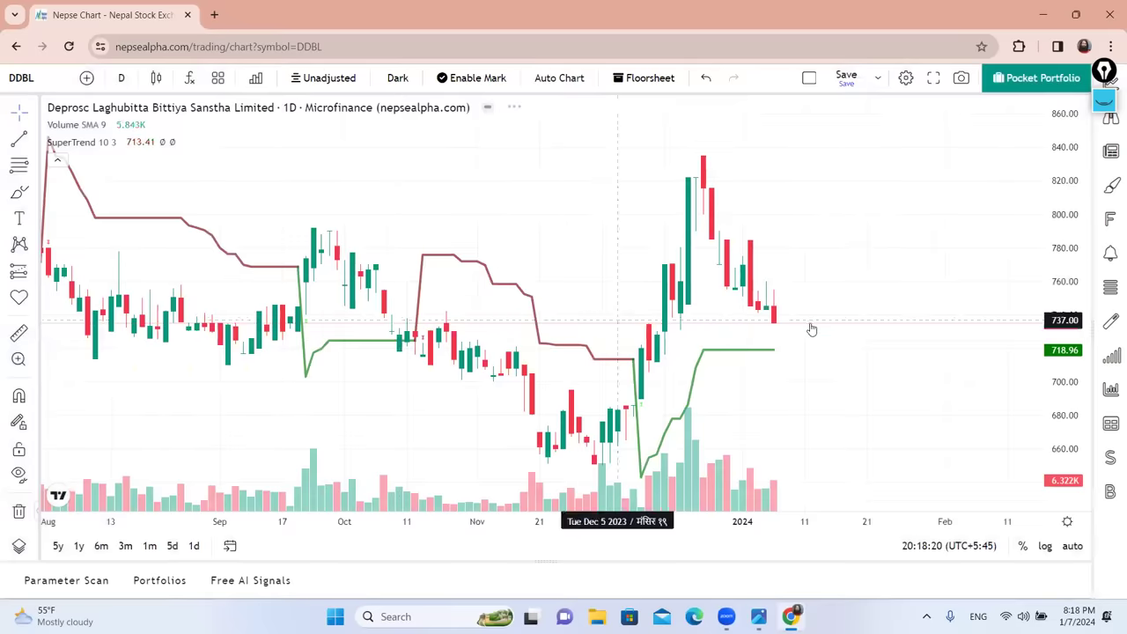
Step: Examine SuperTrend on the DDBL chart from the latest candles back to 2020, with the price scale compressed
scroll(896, 335, "up", 5)
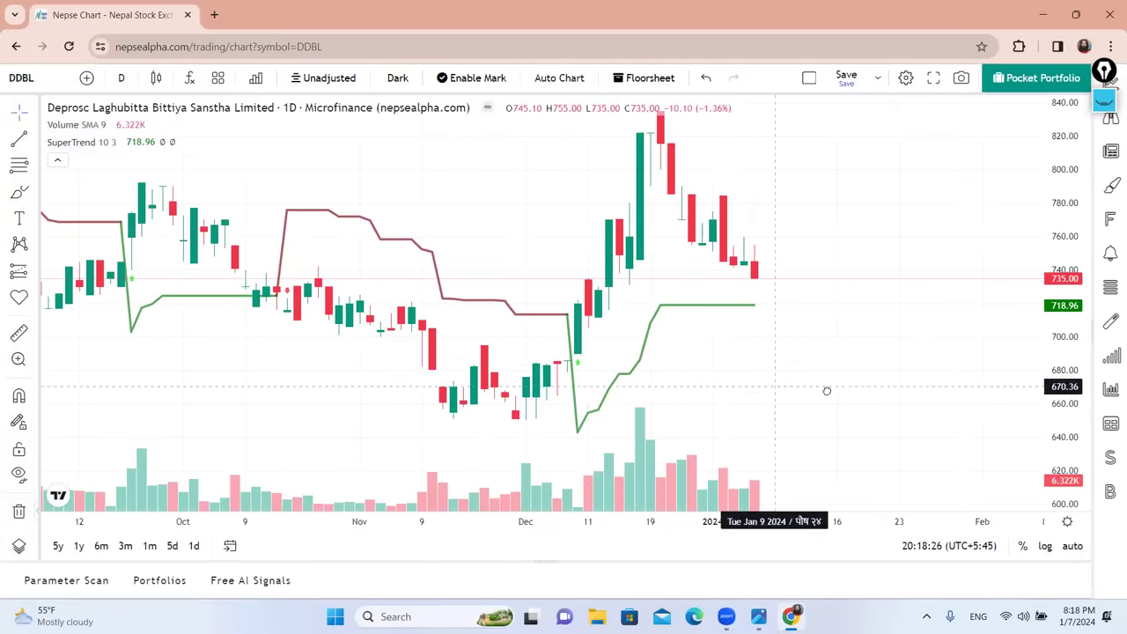
left_click_drag(825, 390, 877, 323)
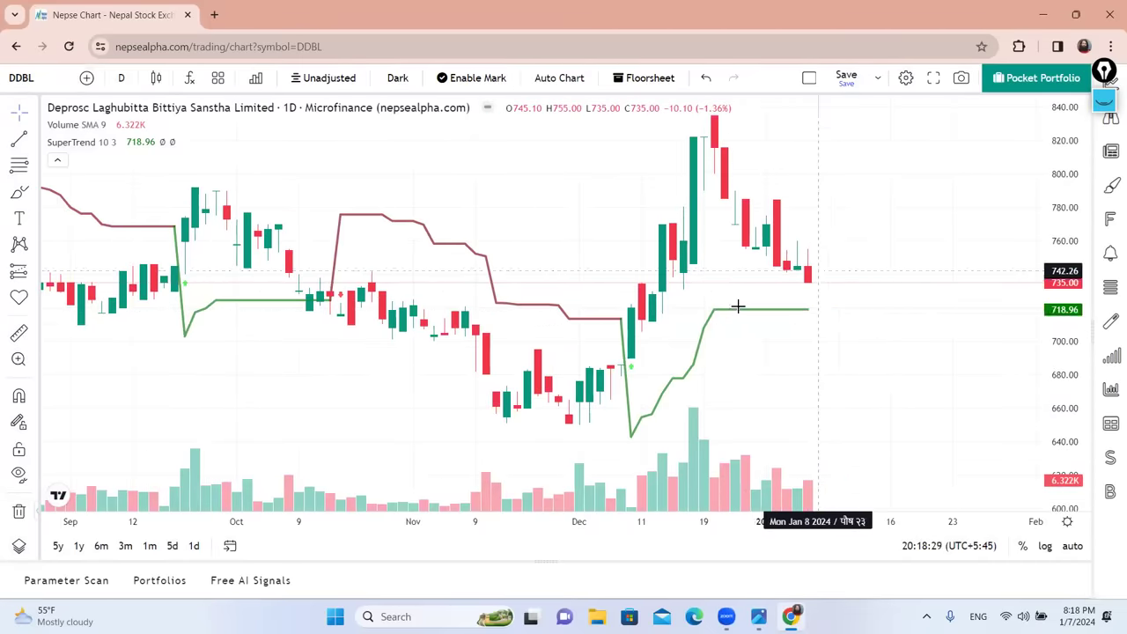
scroll(872, 345, "down", 6)
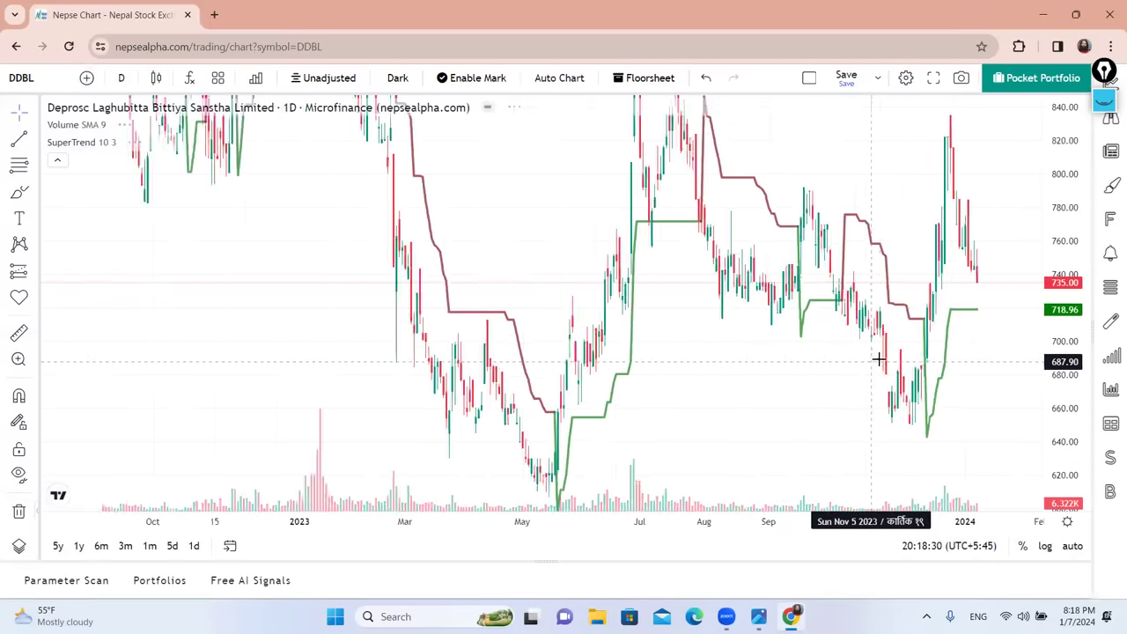
left_click_drag(1078, 151, 1078, 265)
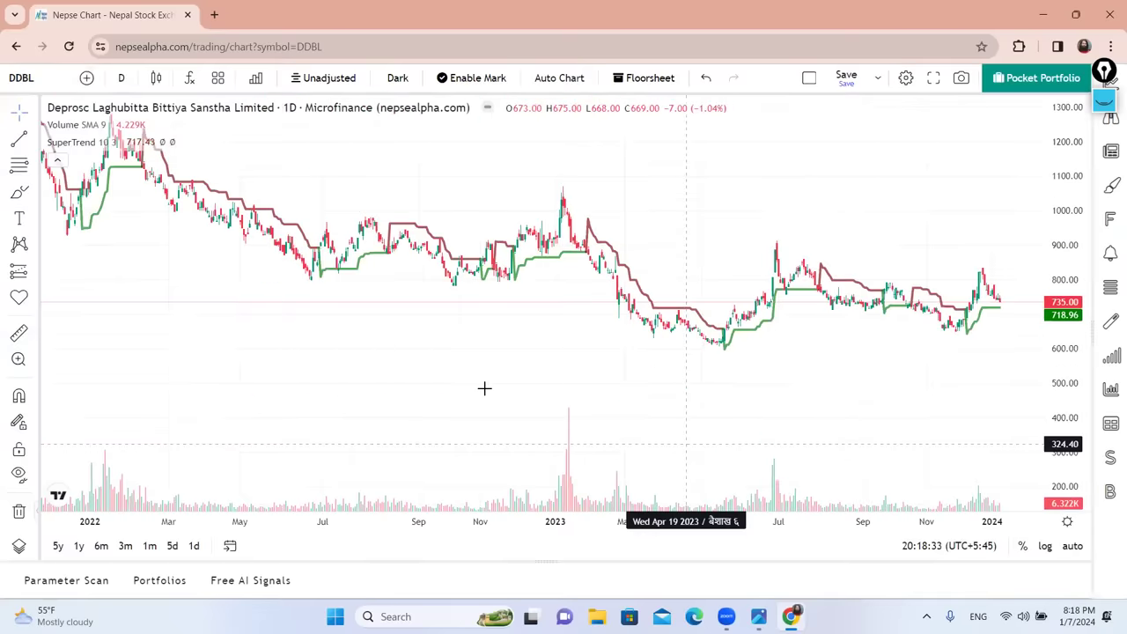
scroll(629, 382, "down", 3)
scroll(573, 366, "down", 2)
left_click_drag(513, 350, 640, 440)
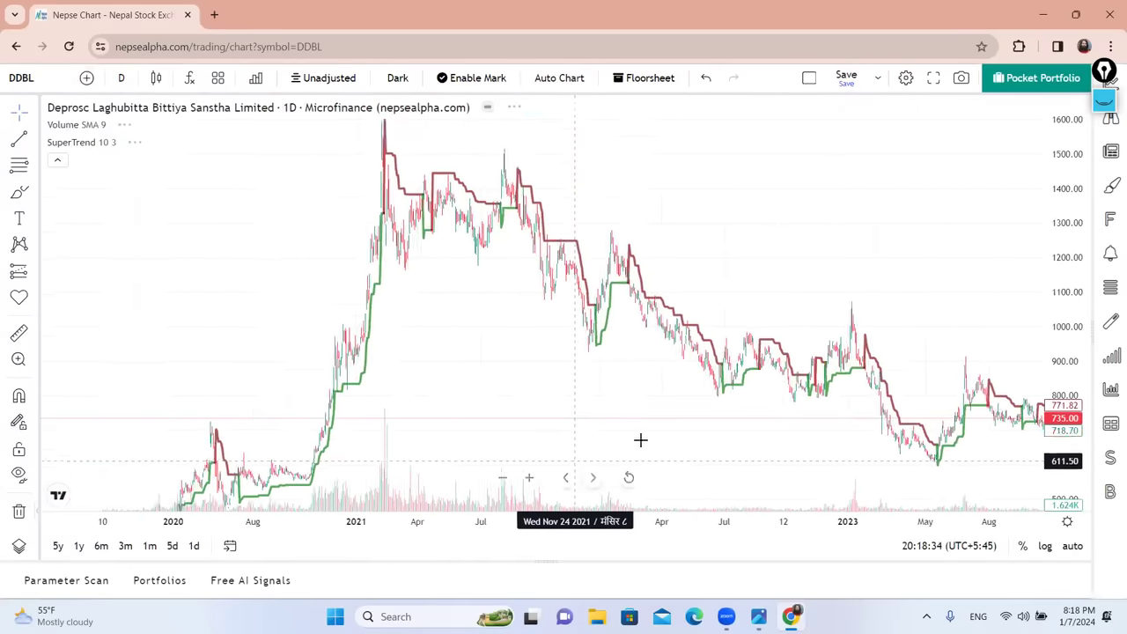
Step: Inspect DDBL's SuperTrend signals through the late 2020 uptrend and the February 2021 reversal
scroll(639, 440, "up", 1)
left_click_drag(277, 375, 637, 382)
scroll(637, 382, "up", 2)
scroll(329, 367, "up", 2)
left_click_drag(491, 374, 699, 378)
scroll(279, 365, "up", 2)
left_click_drag(280, 365, 558, 372)
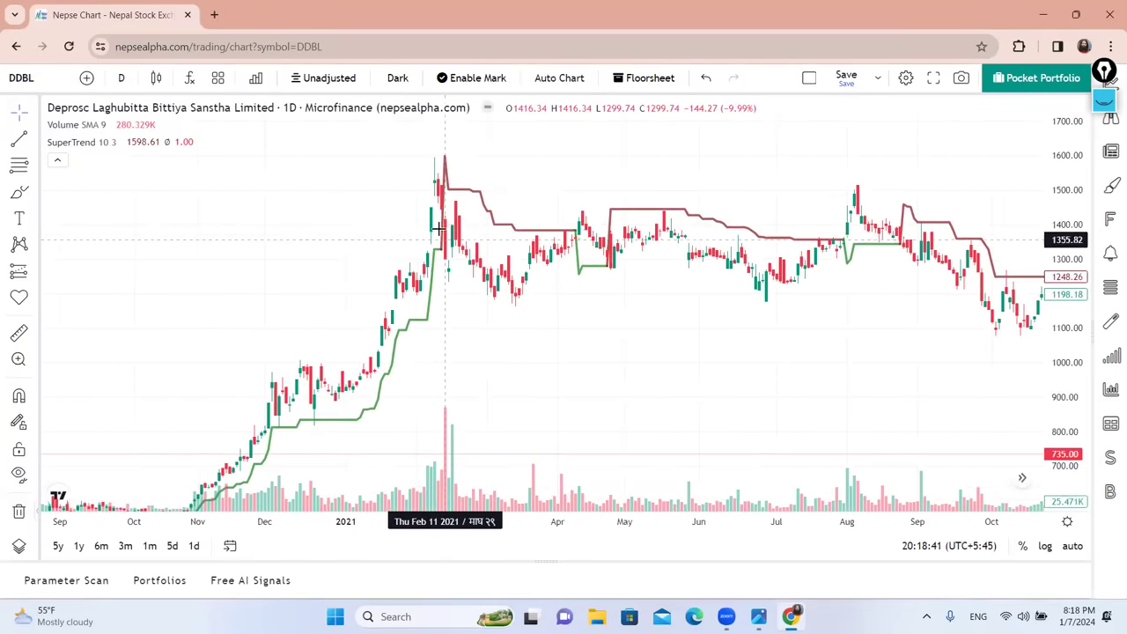
scroll(511, 302, "up", 3)
left_click_drag(309, 332, 822, 345)
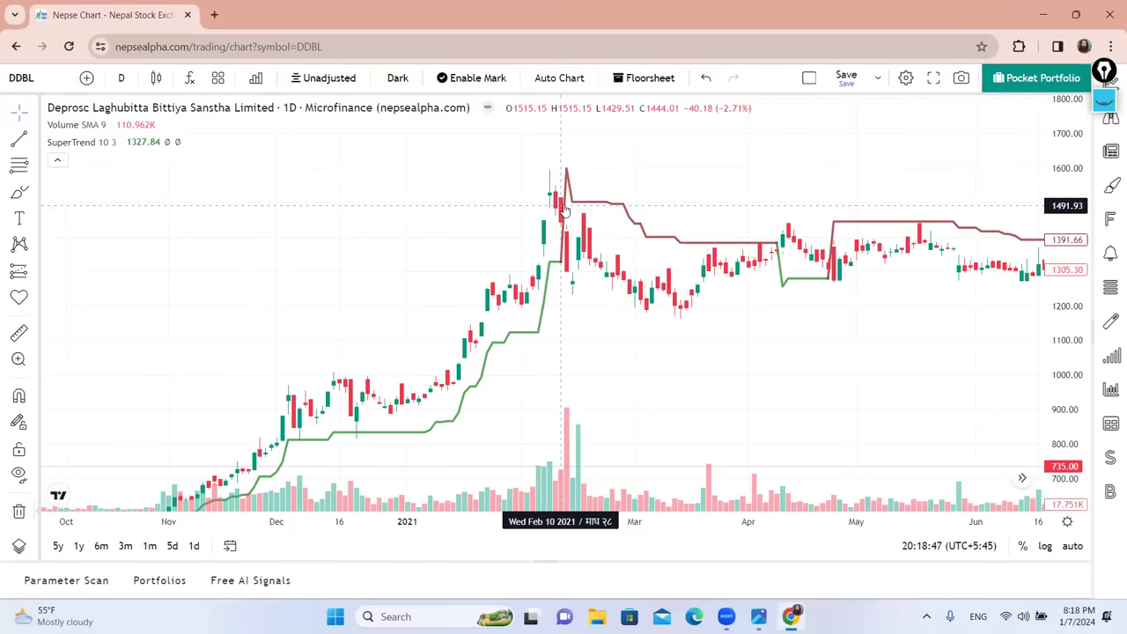
Step: Switch the chart back to the NEPSE index
left_click(43, 80)
type("NWC")
key("BackSpace")
key("BackSpace")
type("EPSE")
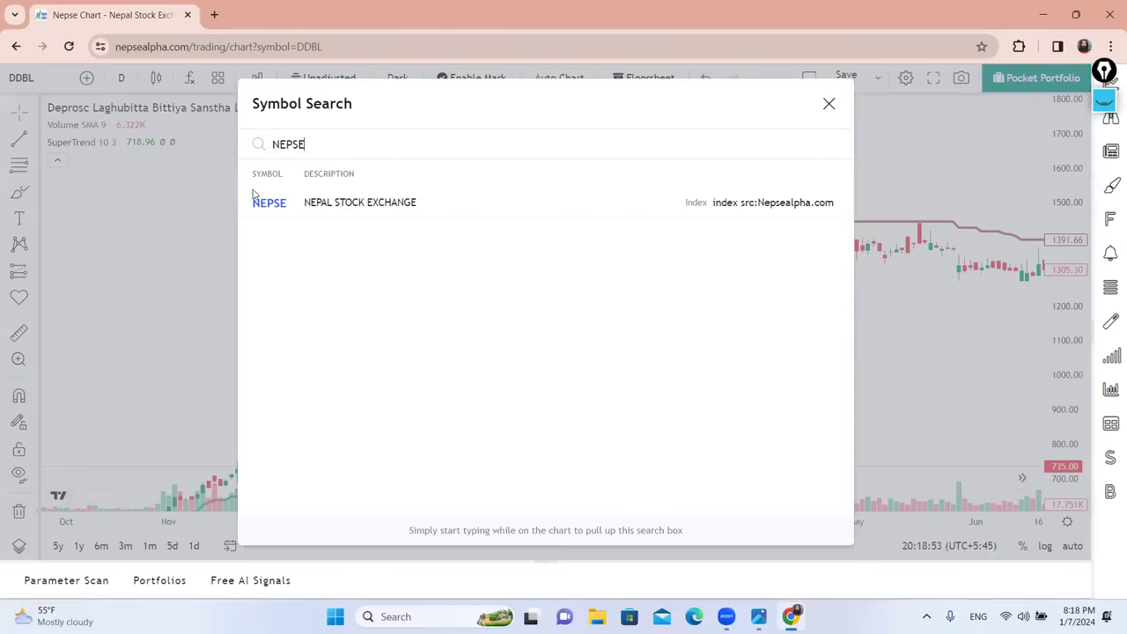
left_click(296, 203)
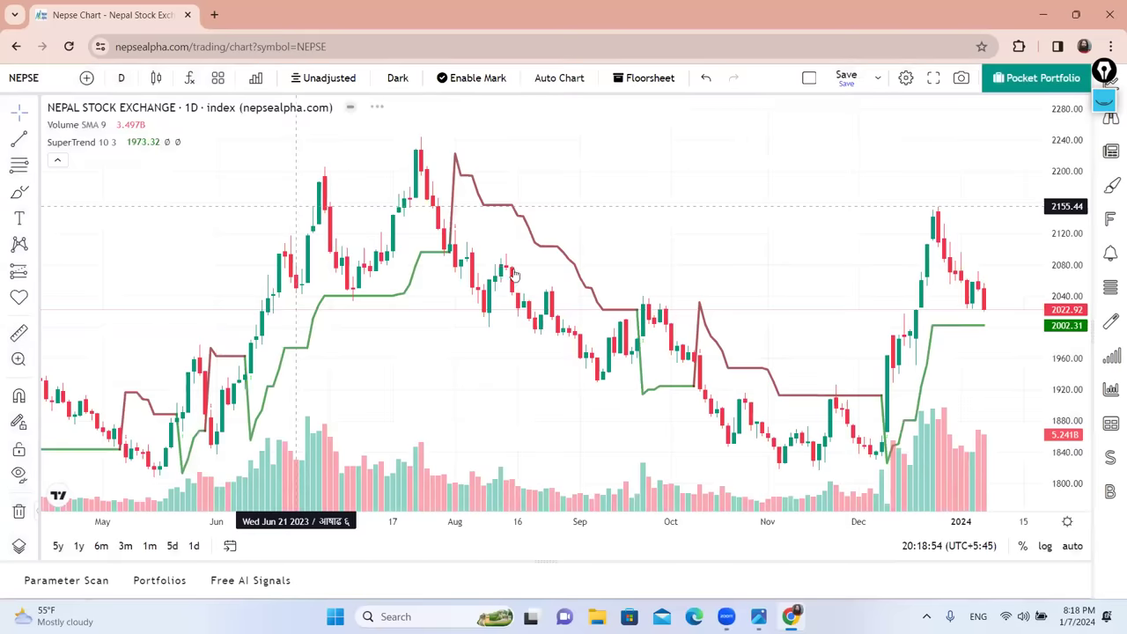
Step: Examine the SuperTrend reversals on the NEPSE chart across mid-2021 to mid-2022
scroll(775, 320, "down", 5)
scroll(821, 310, "down", 3)
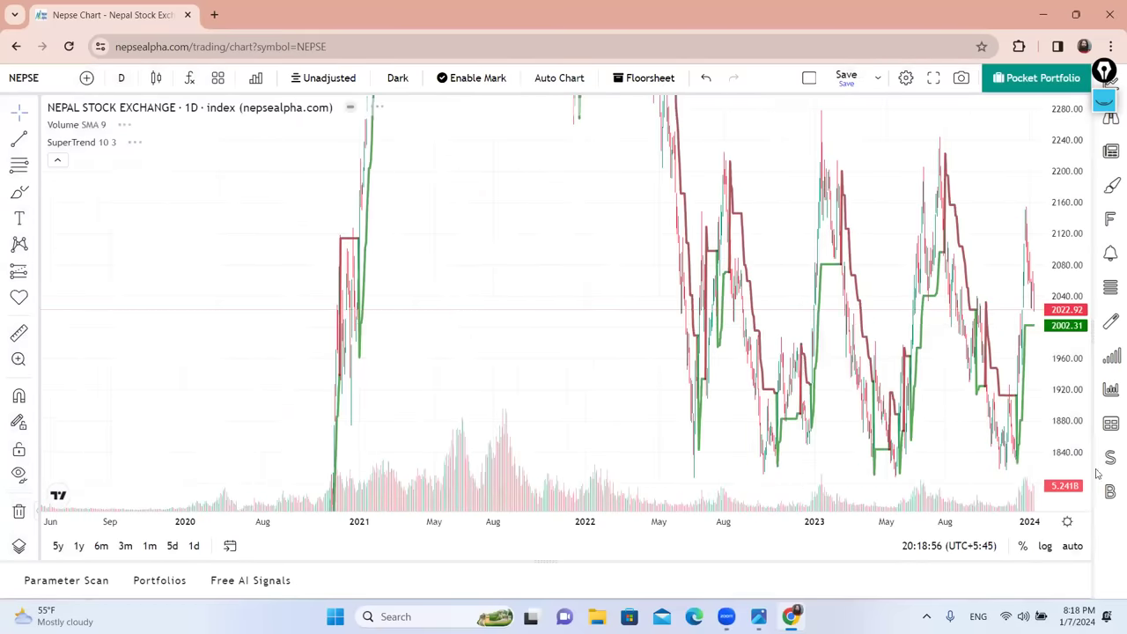
scroll(229, 347, "up", 3)
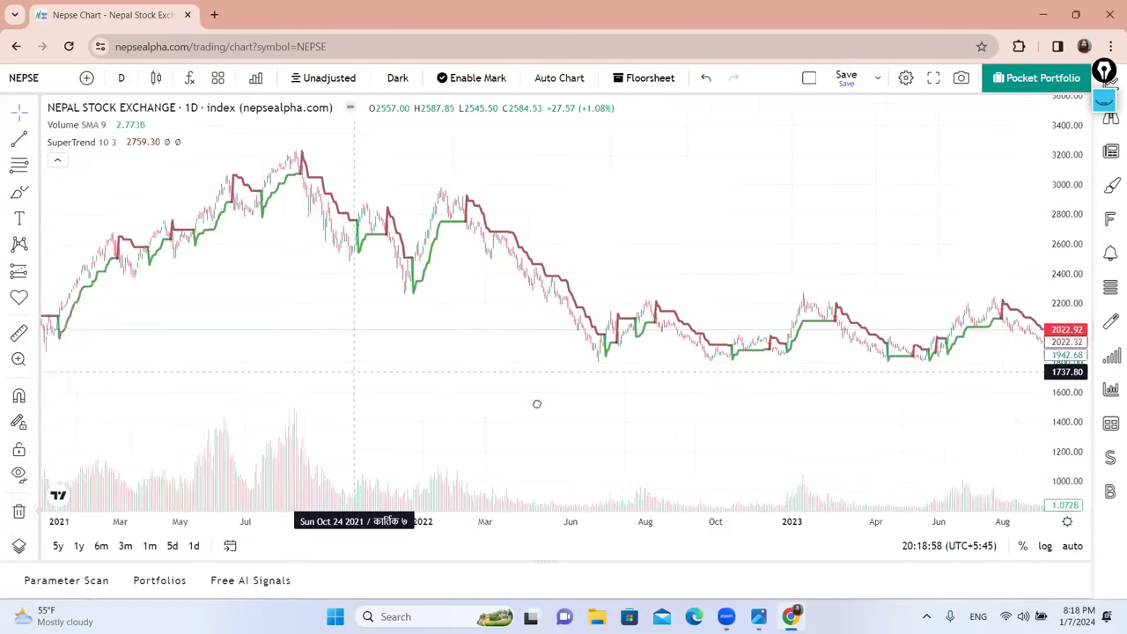
scroll(536, 404, "left", 5)
scroll(622, 417, "up", 2)
scroll(622, 418, "right", 3)
scroll(385, 370, "left", 2)
scroll(609, 367, "up", 3)
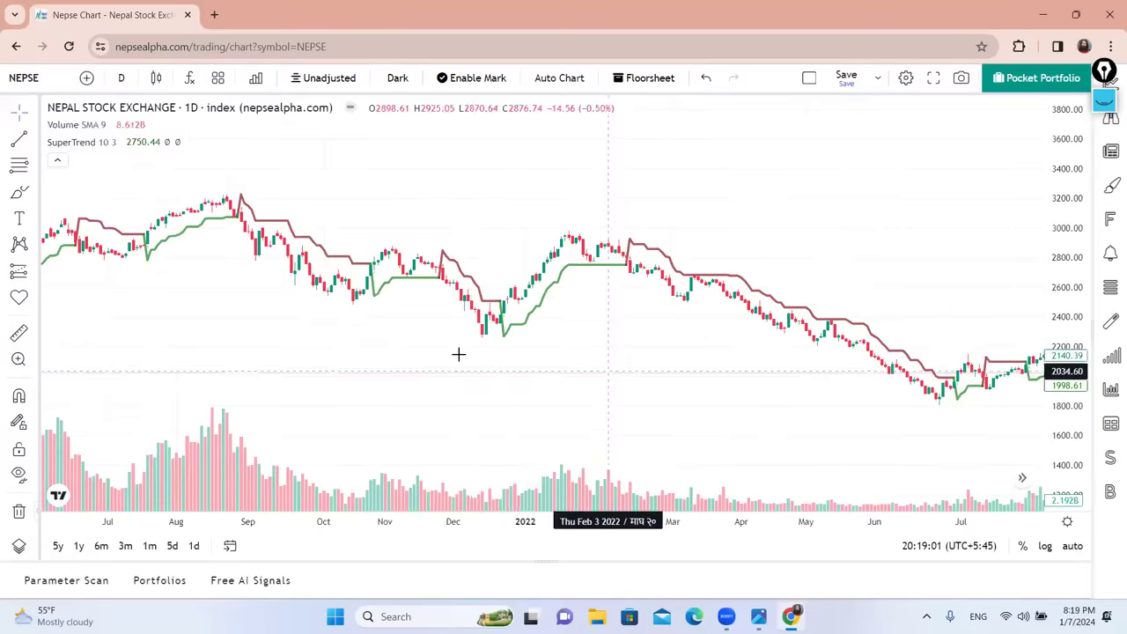
scroll(355, 329, "left", 3)
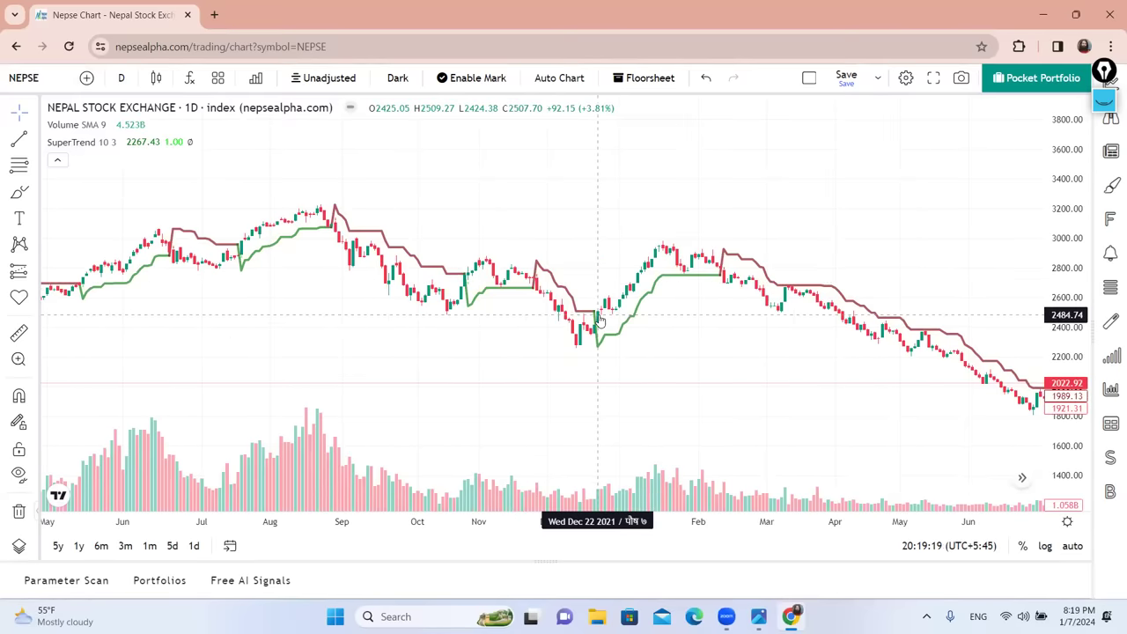
Step: Inspect the NEPSE SuperTrend reversals of December 2021 and February 2022 within the wider 2021 to 2022 chart
left_click_drag(725, 344, 566, 320)
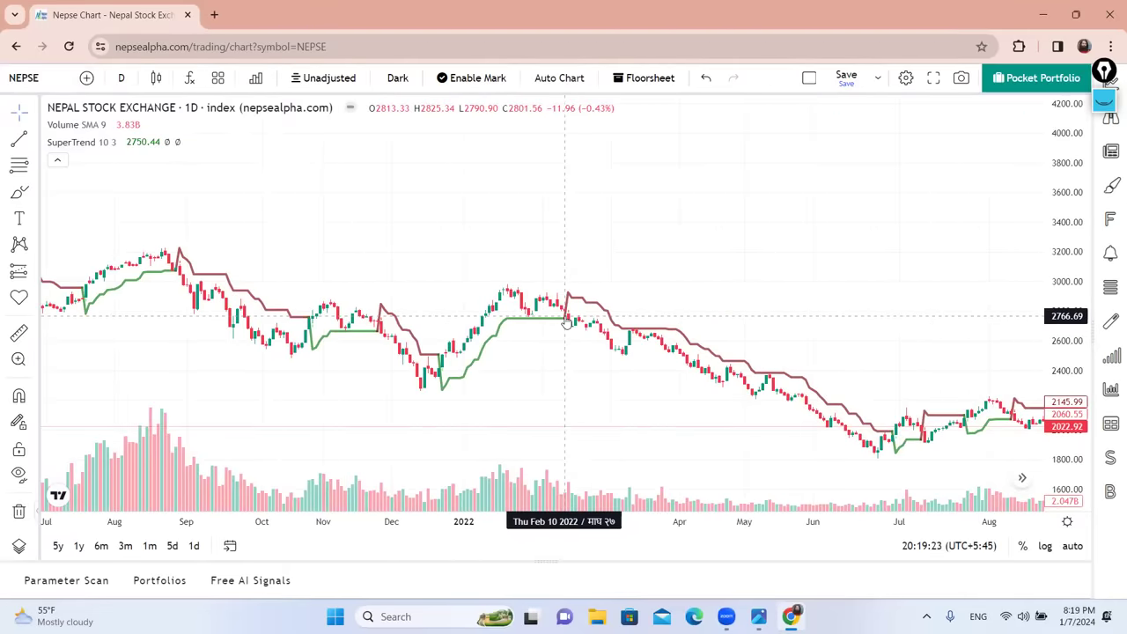
scroll(566, 320, "down", 5)
scroll(609, 385, "up", 3)
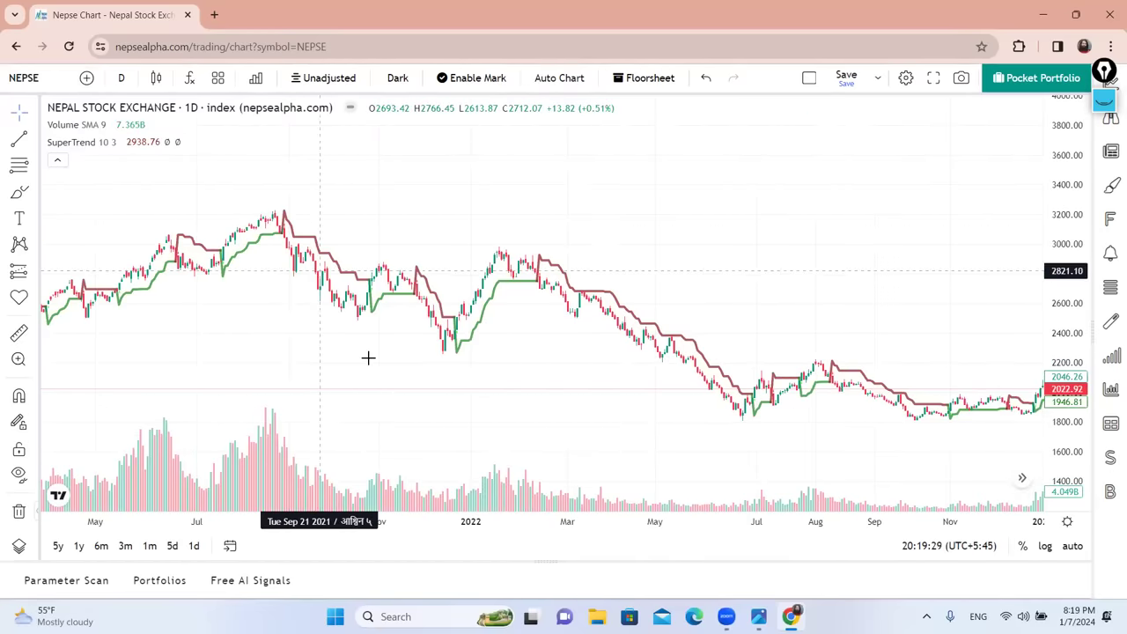
scroll(329, 370, "up", 3)
left_click_drag(549, 375, 654, 155)
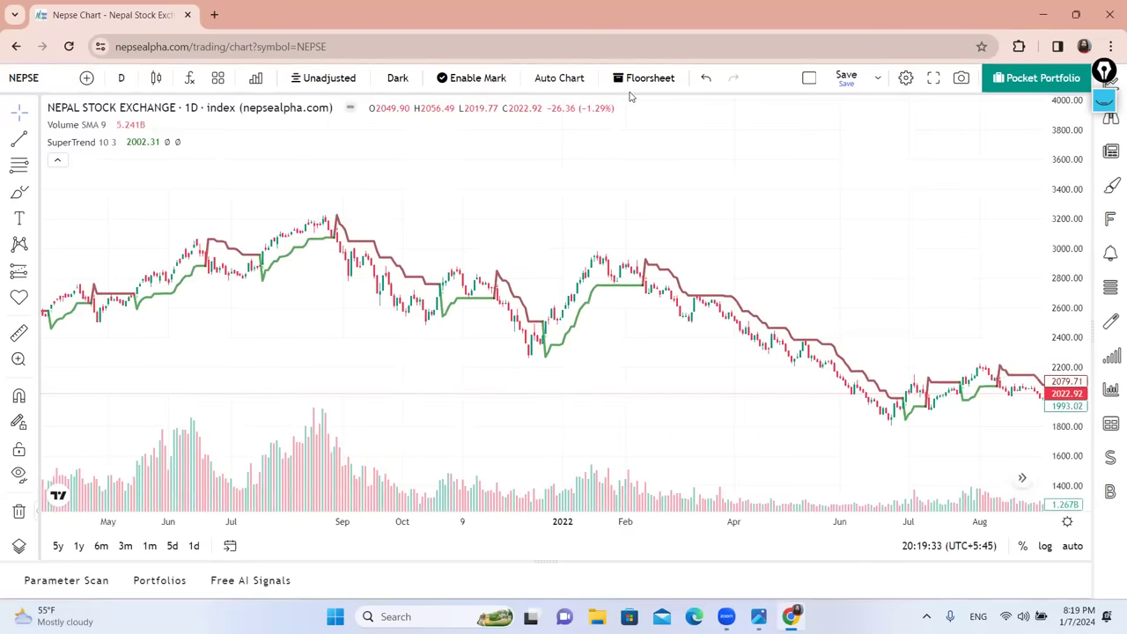
Step: Clear the old pen mark and circle NEPSE's three SuperTrend downtrends between September 2021 and June 2022, marking the rallies between them
left_click(1105, 100)
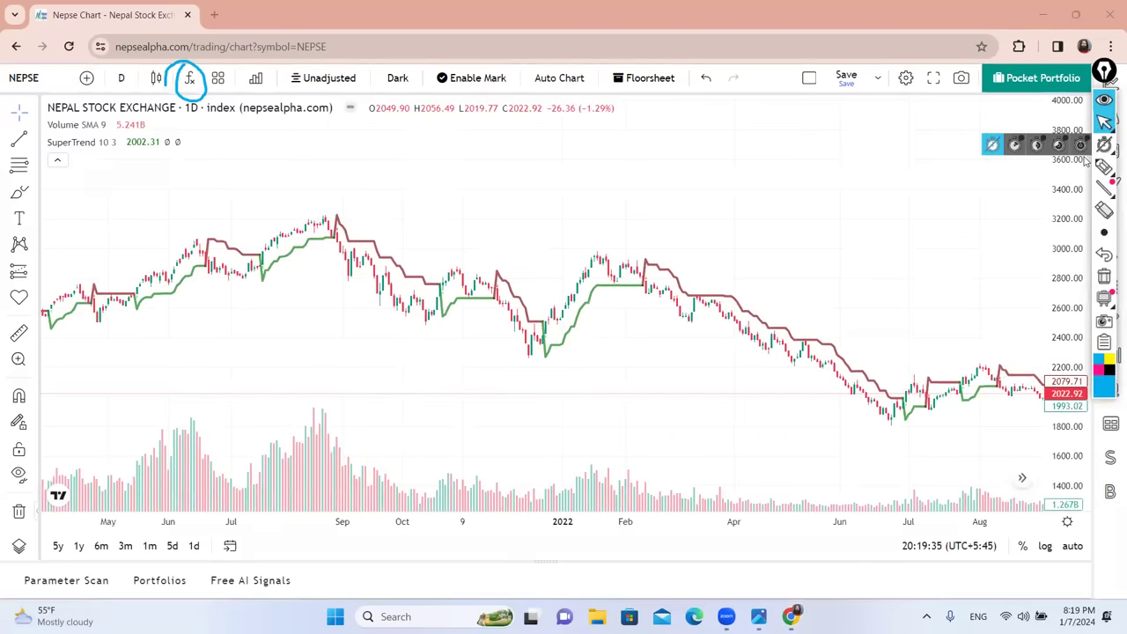
left_click(1109, 279)
left_click(1104, 167)
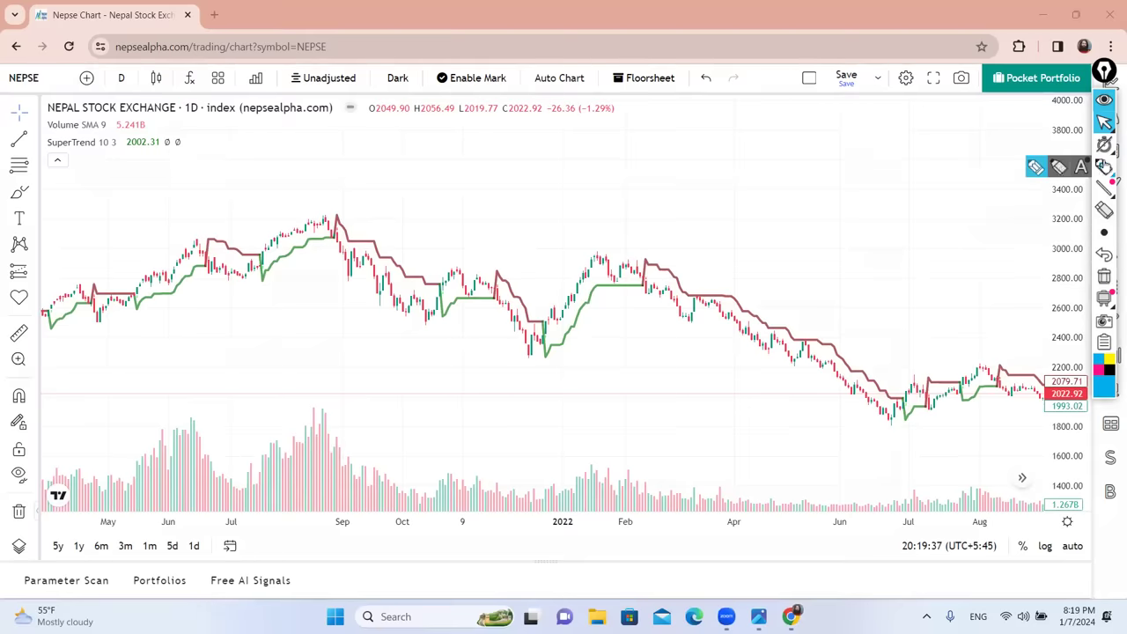
mouse_move(337, 208)
left_mouse_down()
mouse_move(407, 233)
mouse_move(340, 208)
left_mouse_up()
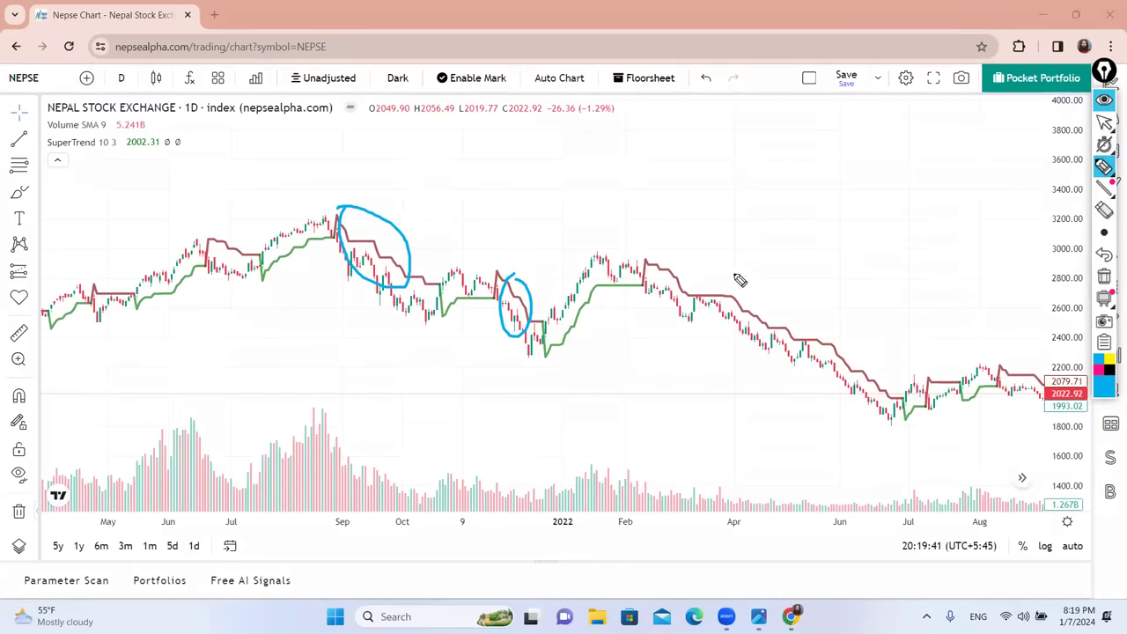
left_click_drag(649, 275, 848, 397)
left_click_drag(848, 288, 672, 264)
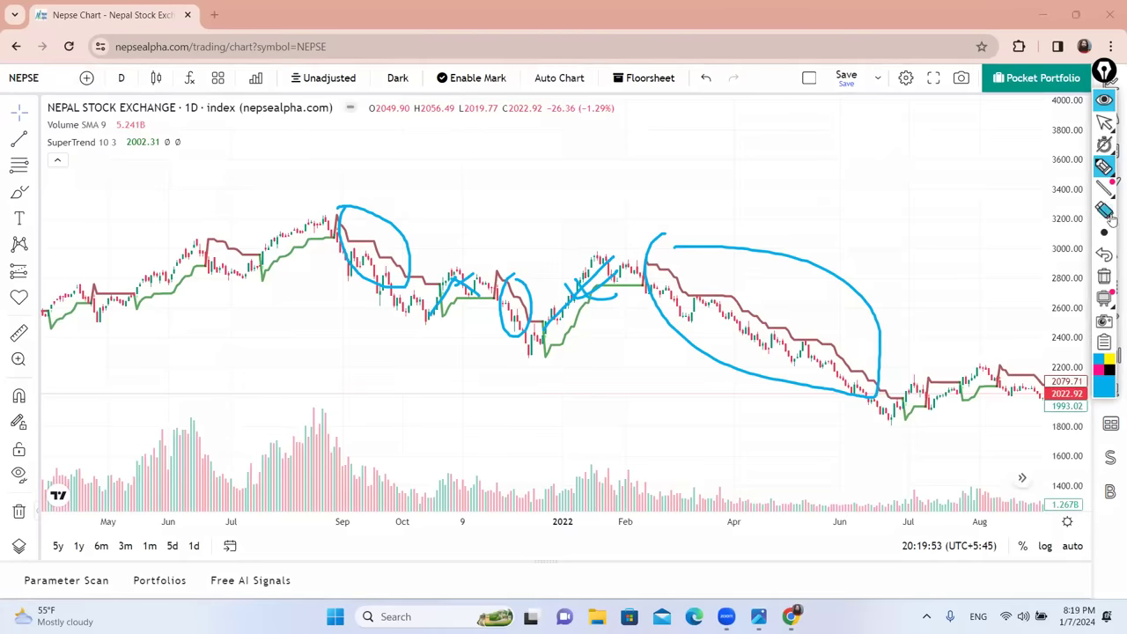
Step: Erase the pen marks, circle the September 2021 decline again, and clear that circle to return to normal chart navigation
left_click(1105, 277)
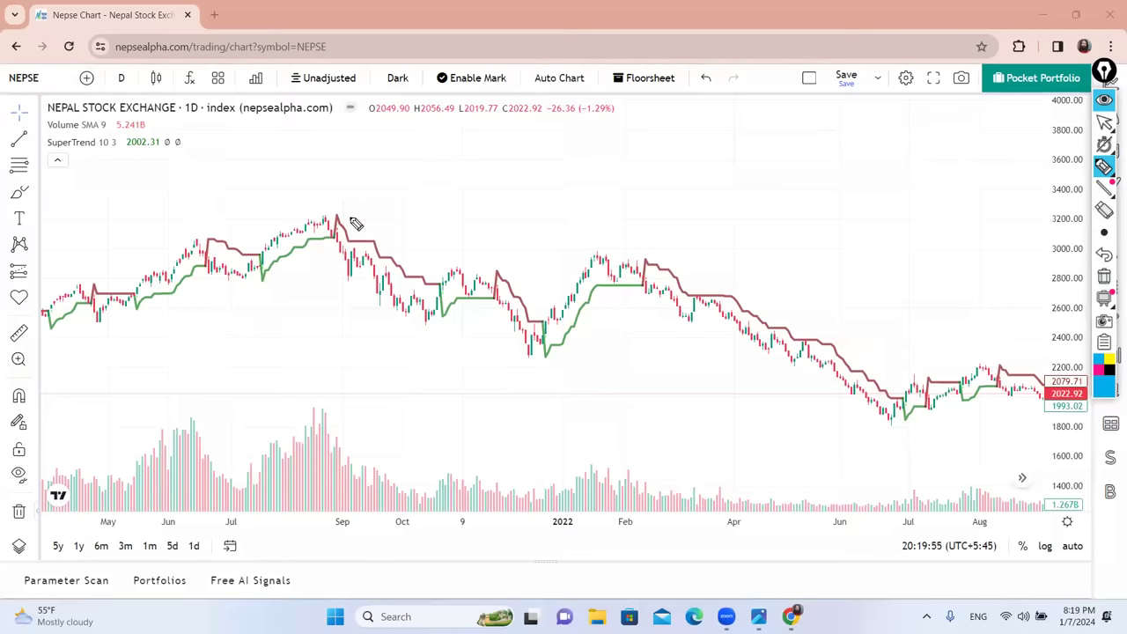
left_click_drag(407, 297, 343, 220)
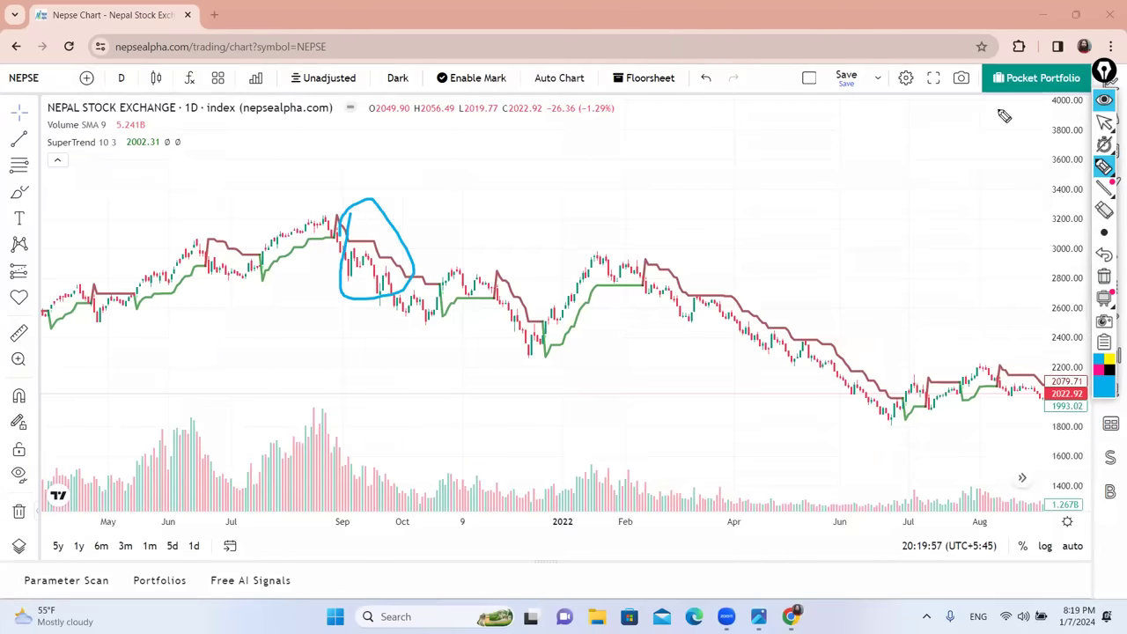
left_click(1106, 121)
left_click(1104, 278)
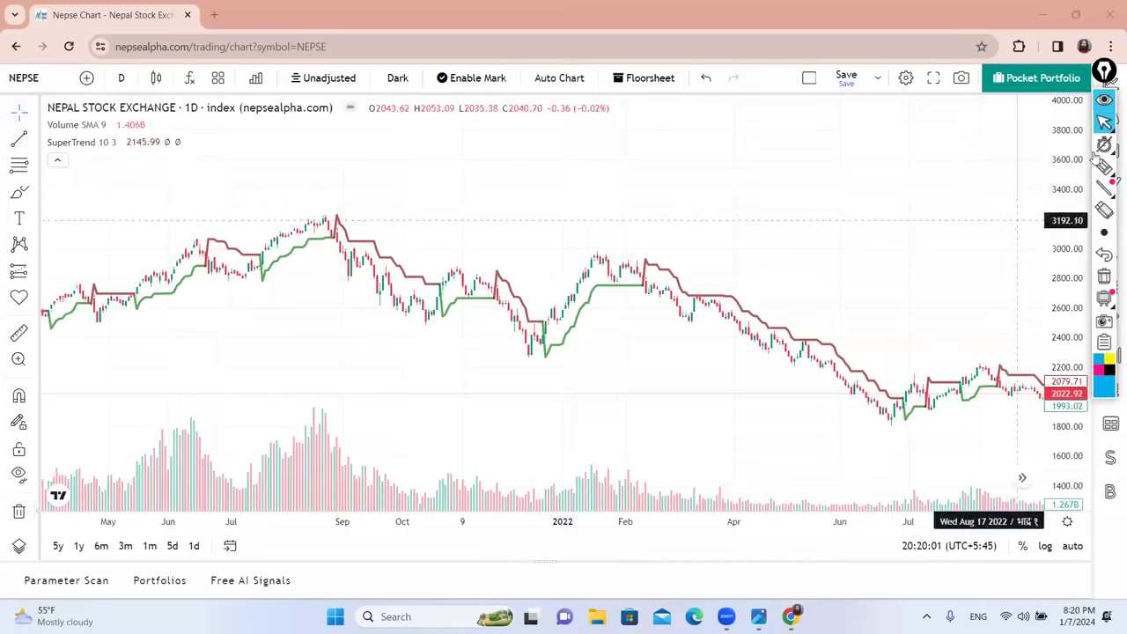
Step: Examine NEPSE's SuperTrend signals from the 2020 to 2021 uptrend through the swings of 2022 and 2023
mouse_move(1114, 124)
scroll(881, 256, "down", 3)
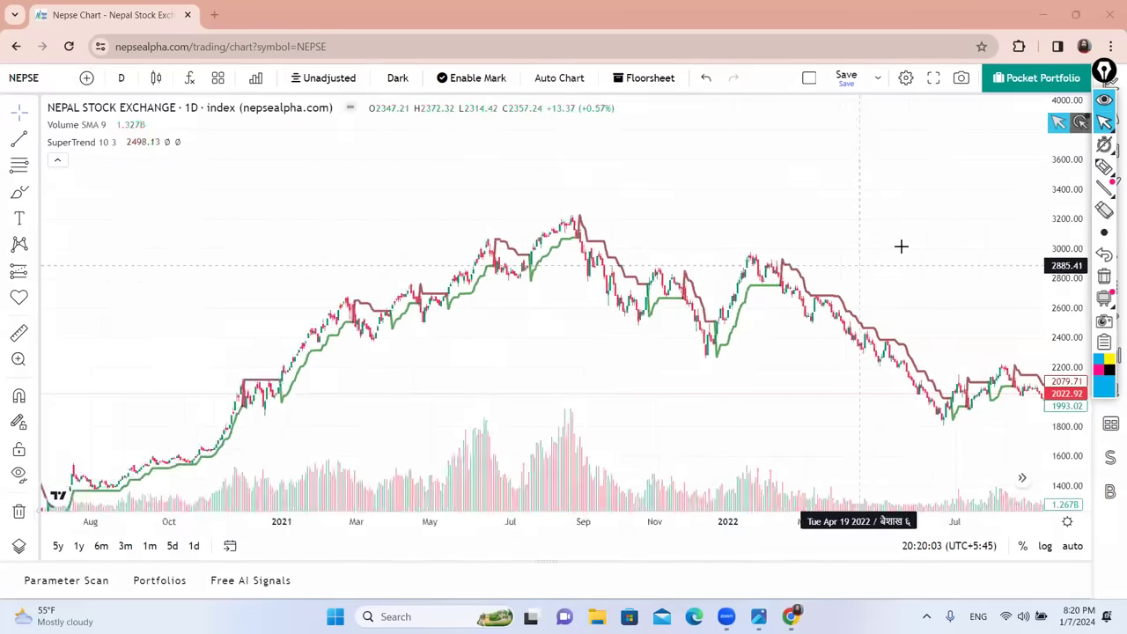
left_click_drag(649, 244, 492, 240)
scroll(720, 267, "up", 3)
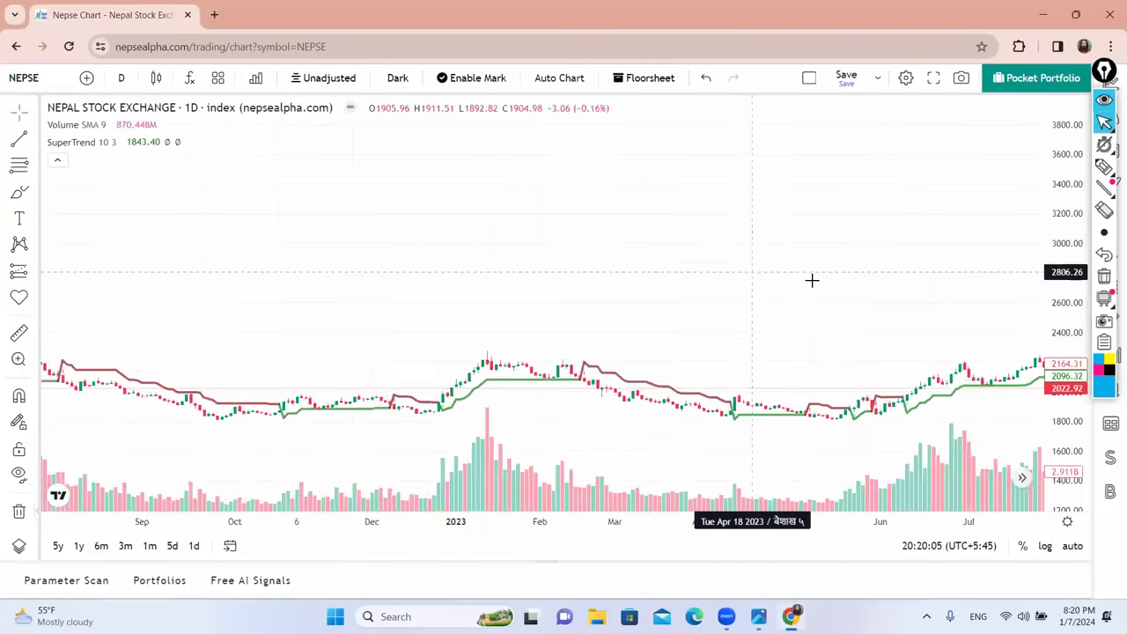
left_click_drag(810, 279, 367, 257)
scroll(815, 277, "down", 5)
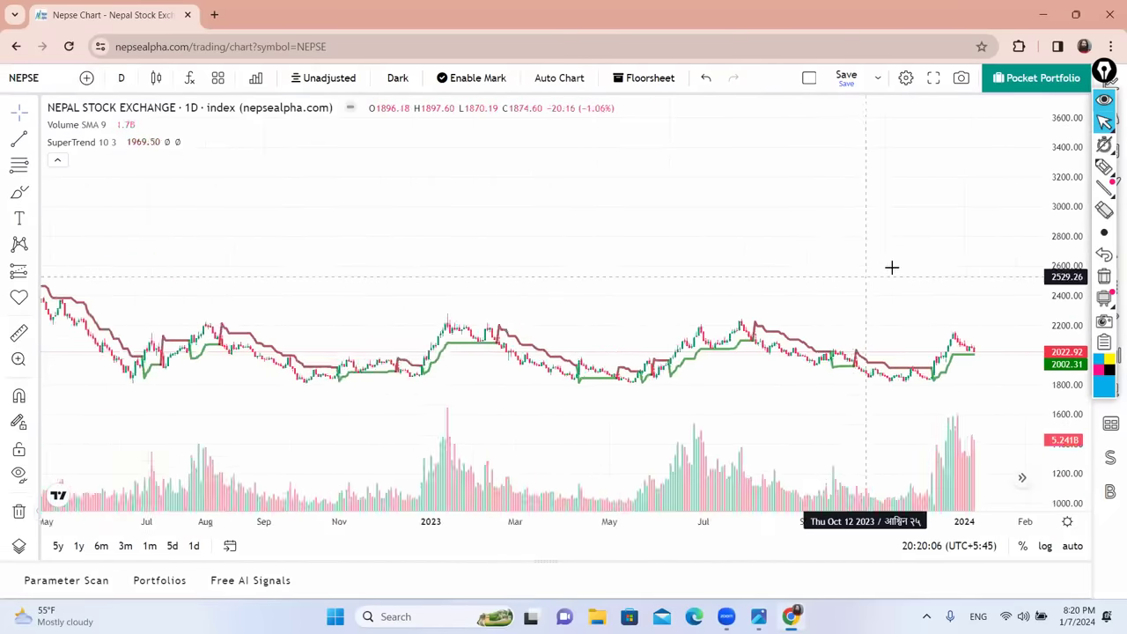
scroll(722, 302, "up", 3)
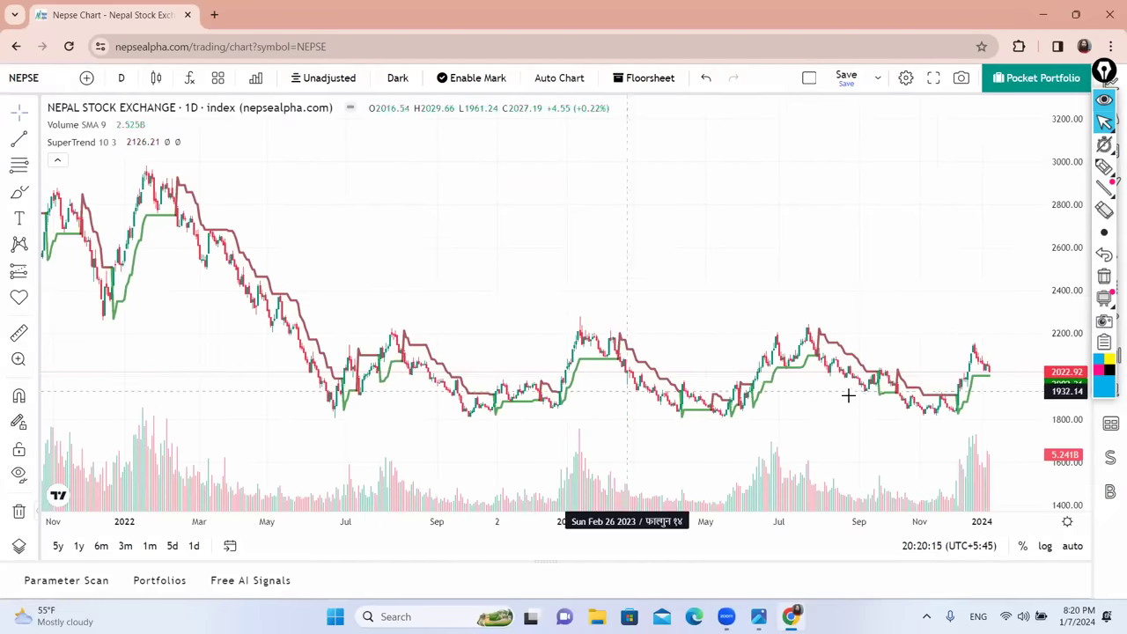
Step: Inspect the most recent NEPSE SuperTrend signals up close, from June 2023 to January 2024
scroll(648, 380, "right", 5)
scroll(843, 385, "up", 2)
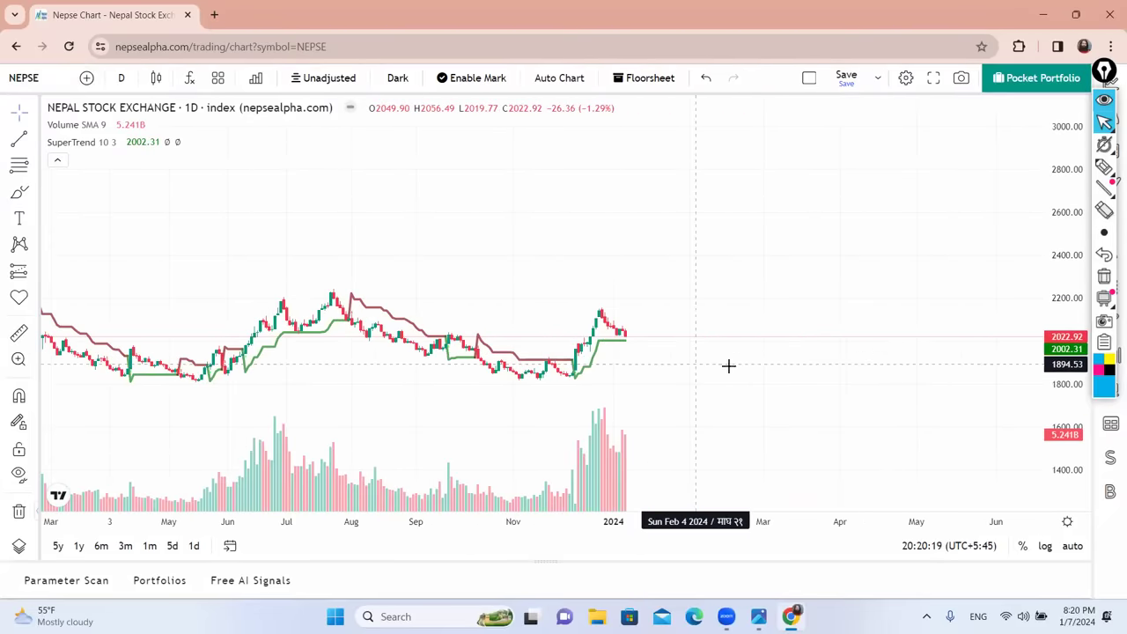
scroll(1067, 253, "up", 2)
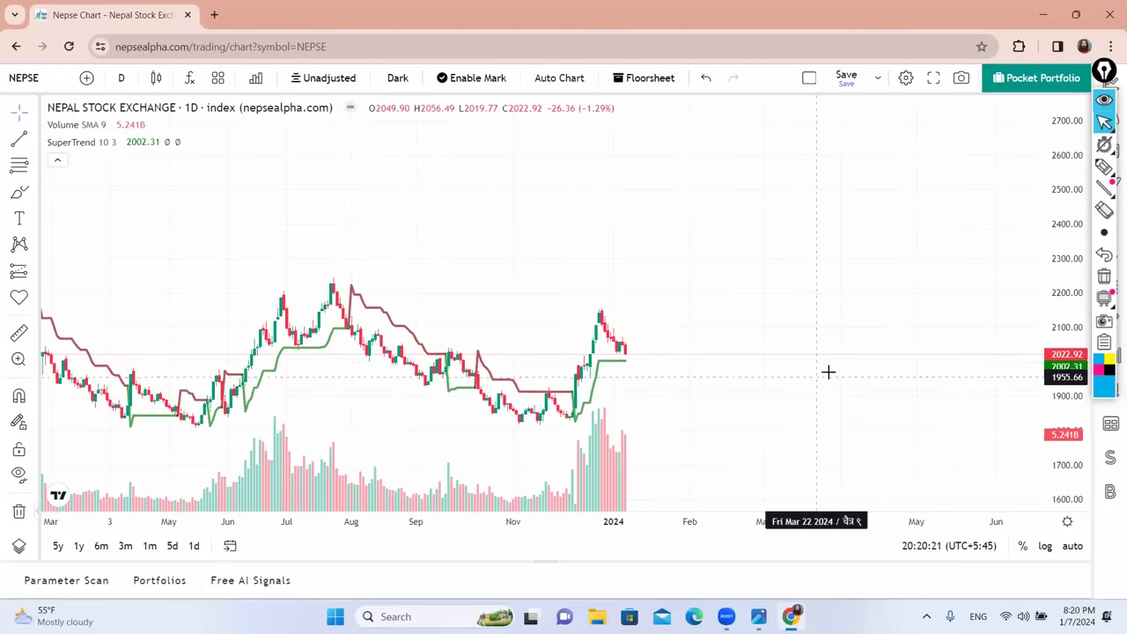
scroll(828, 373, "up", 2)
scroll(832, 298, "up", 2)
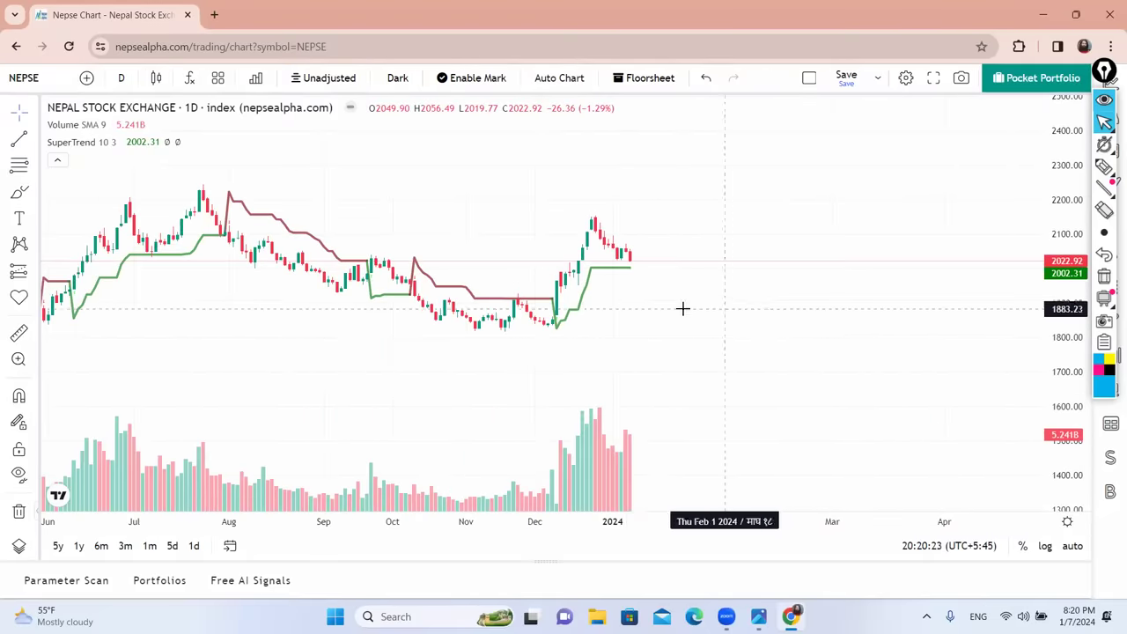
scroll(743, 333, "left", 2)
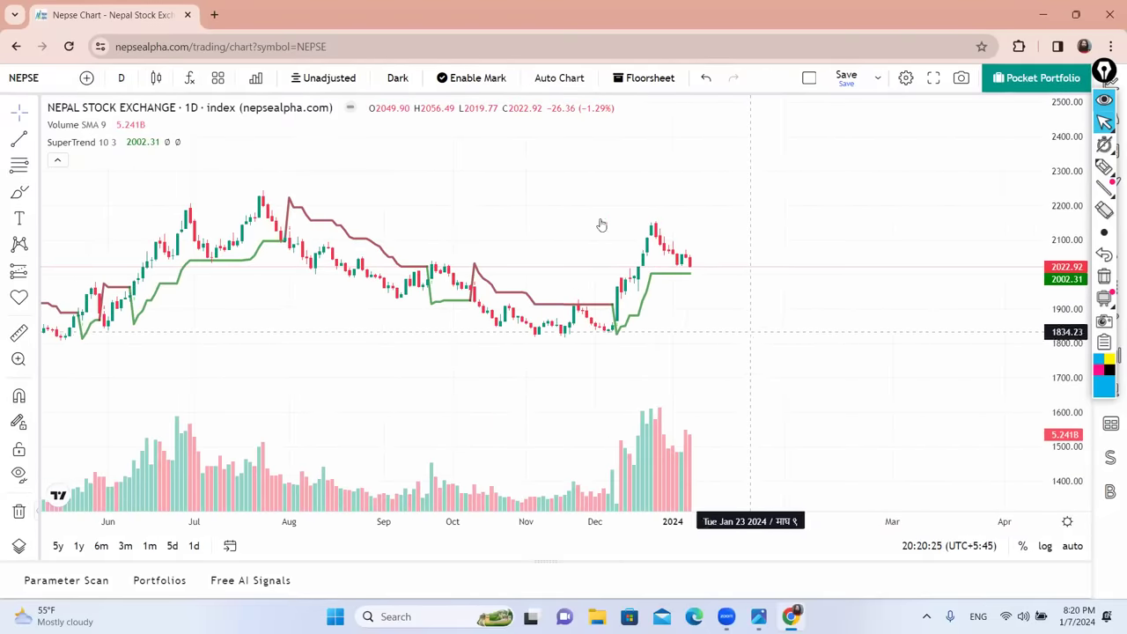
Step: Switch the chart to SHL, the Soaltee Hotel Limited stock
left_click(38, 84)
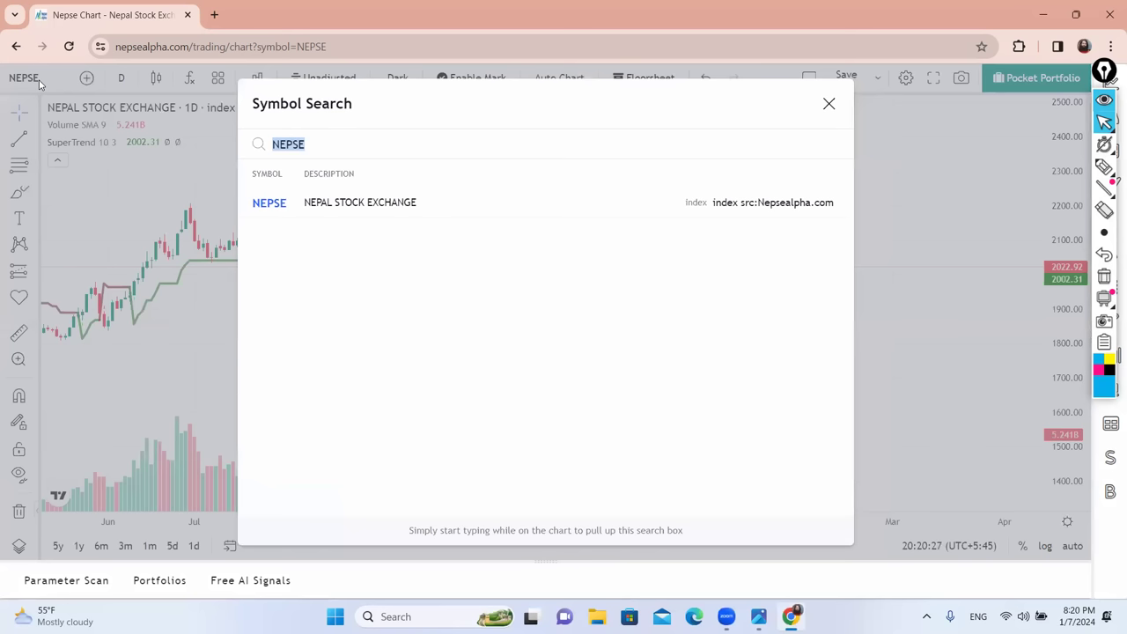
type("SHL")
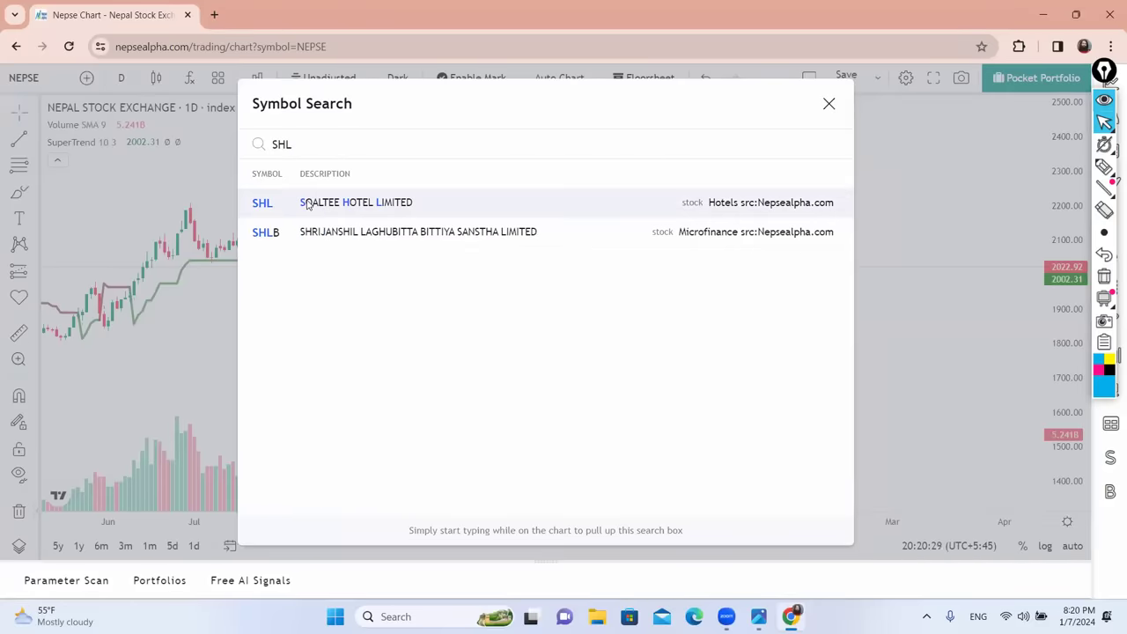
left_click(308, 204)
Step: Examine SHL's SuperTrend signals from 2022 through the mid-2023 rally and the reversals up to January 2024
left_click_drag(281, 302, 733, 266)
scroll(733, 266, "down", 5)
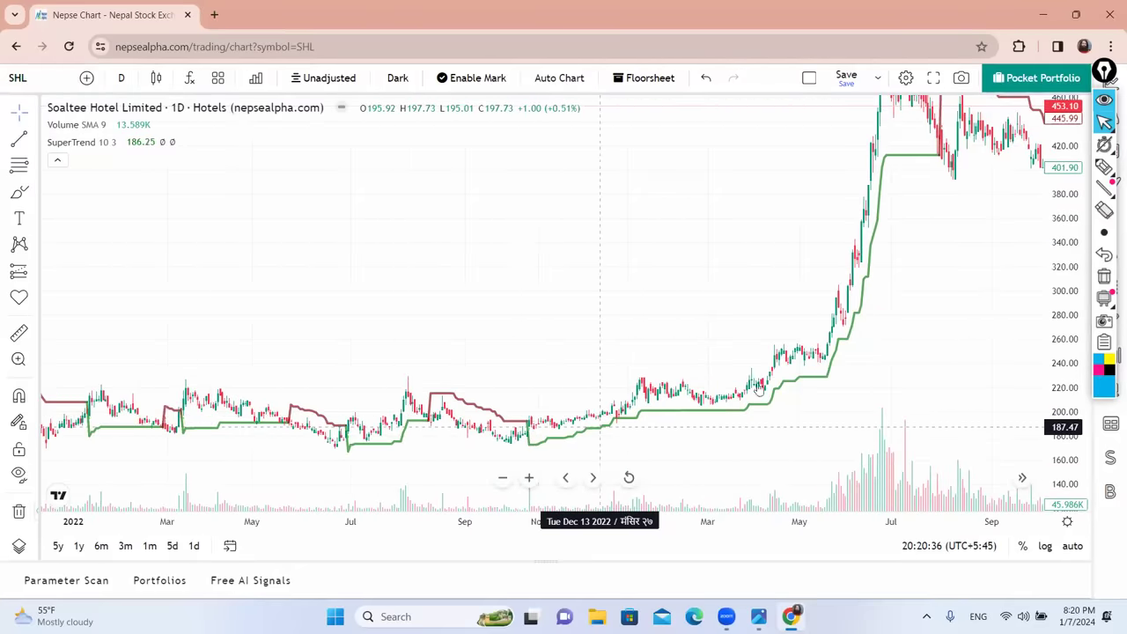
scroll(971, 343, "up", 5)
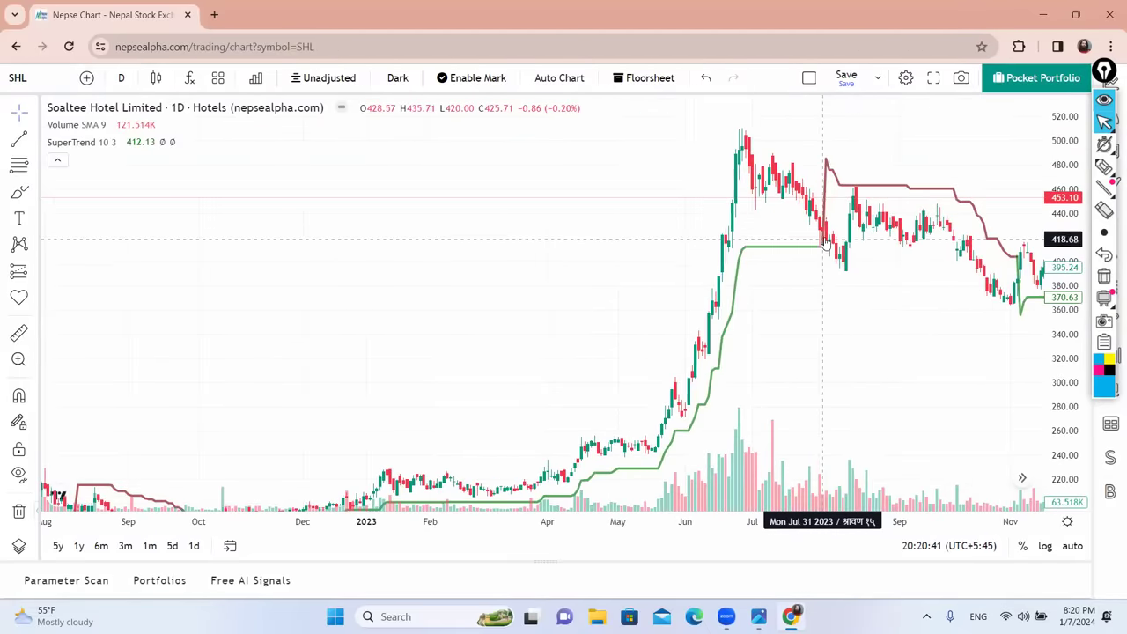
left_click_drag(876, 314, 385, 302)
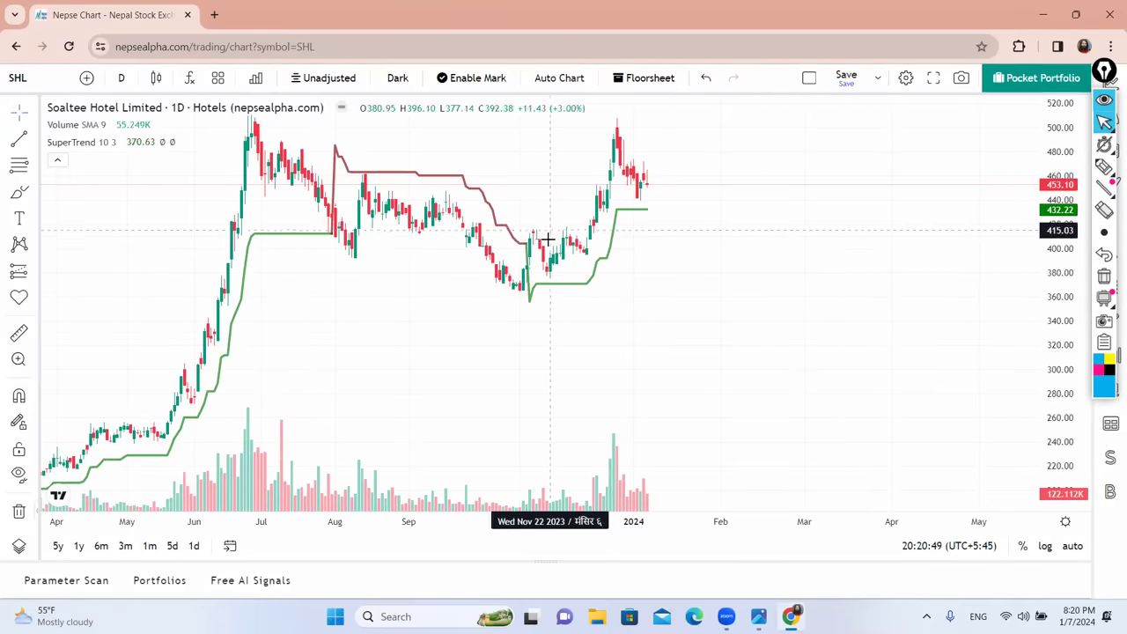
left_click_drag(702, 289, 748, 287)
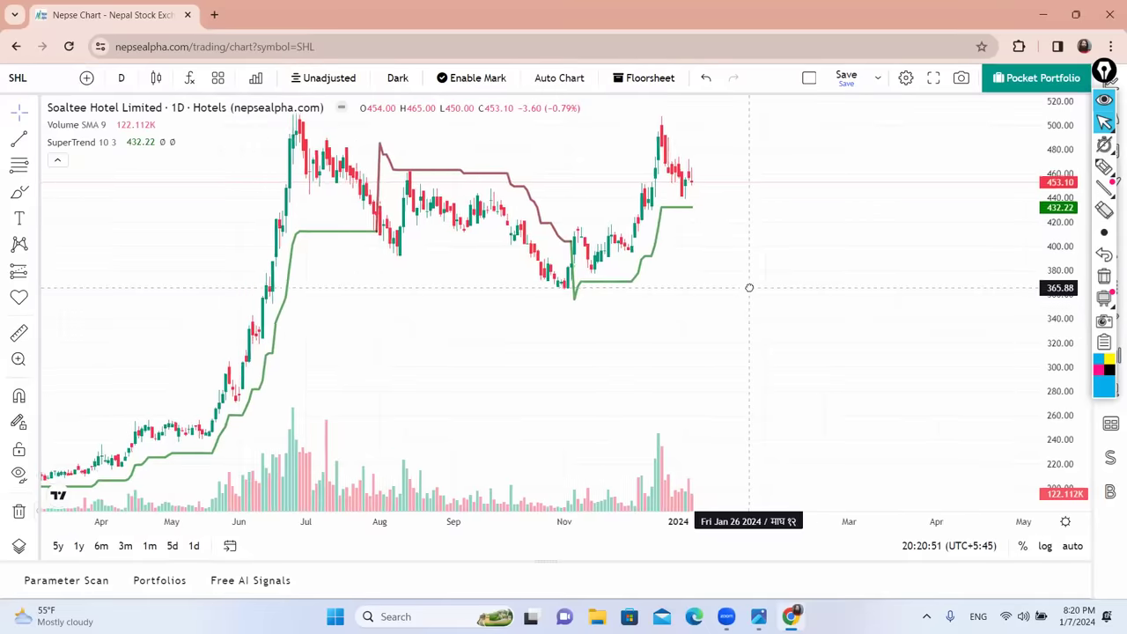
scroll(368, 368, "left", 5)
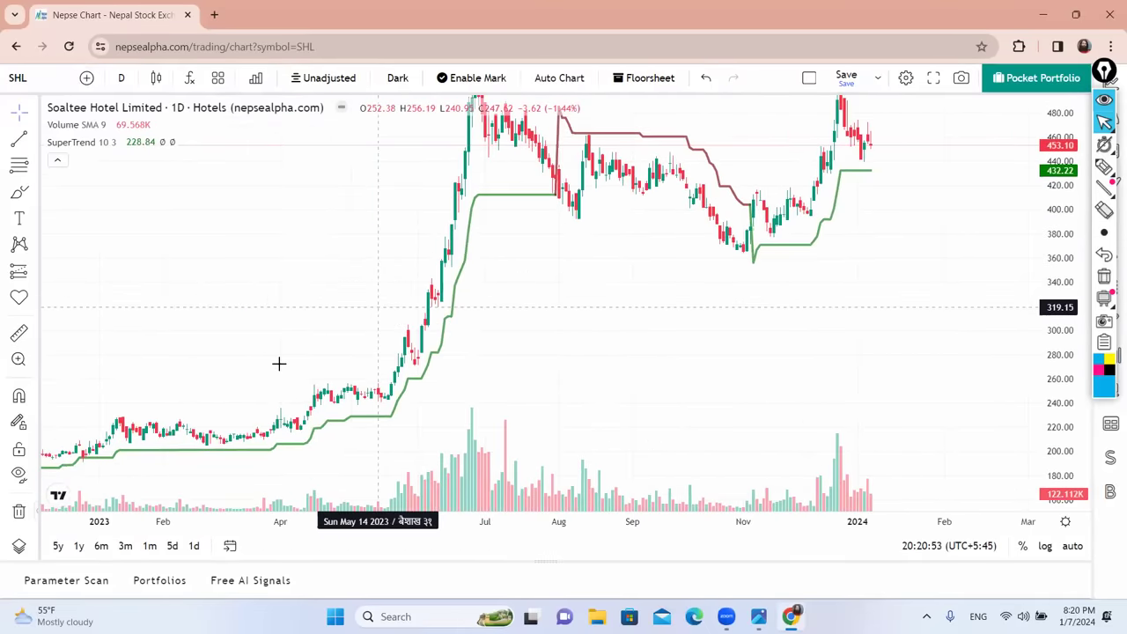
left_click_drag(583, 367, 533, 395)
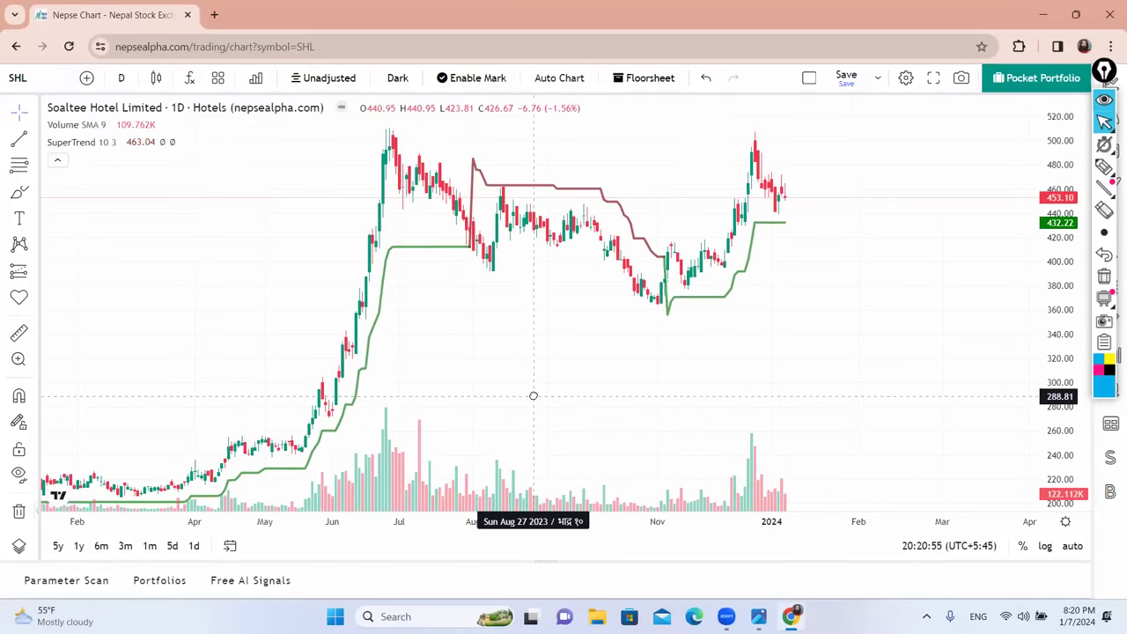
Step: Switch the chart to NABIL, the Nabil Bank Limited stock
left_click(38, 79)
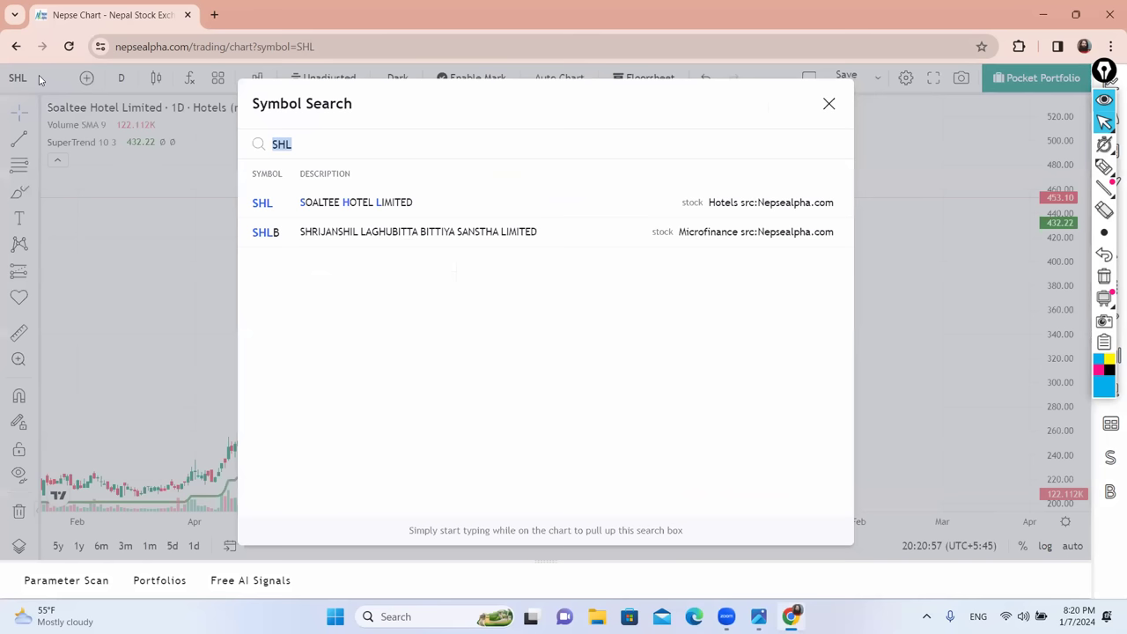
type("NA")
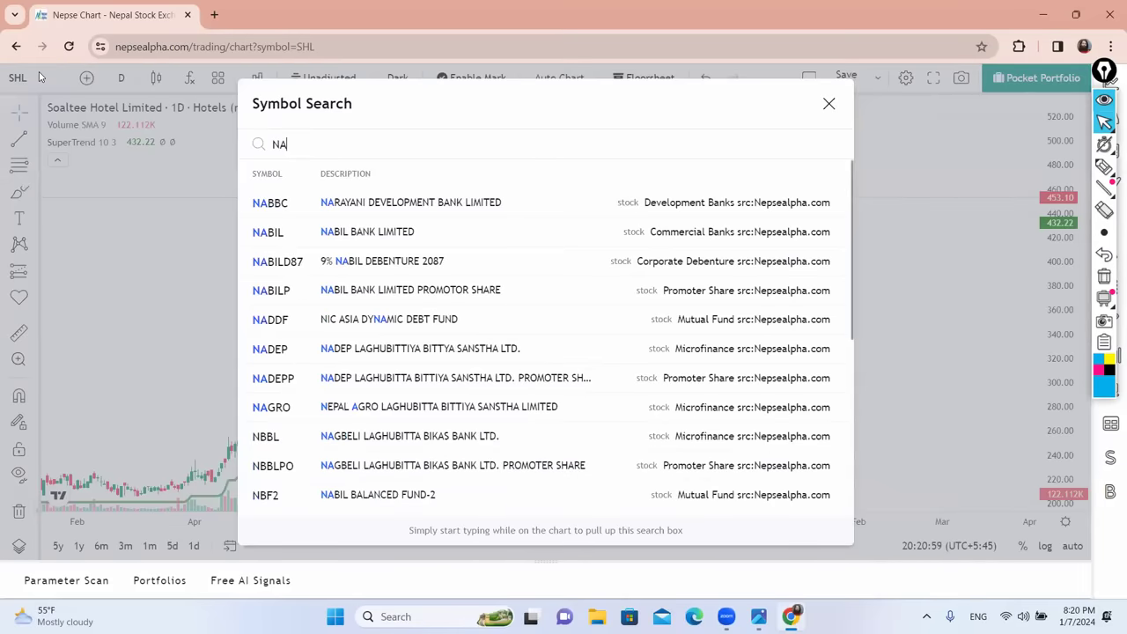
type("BIL")
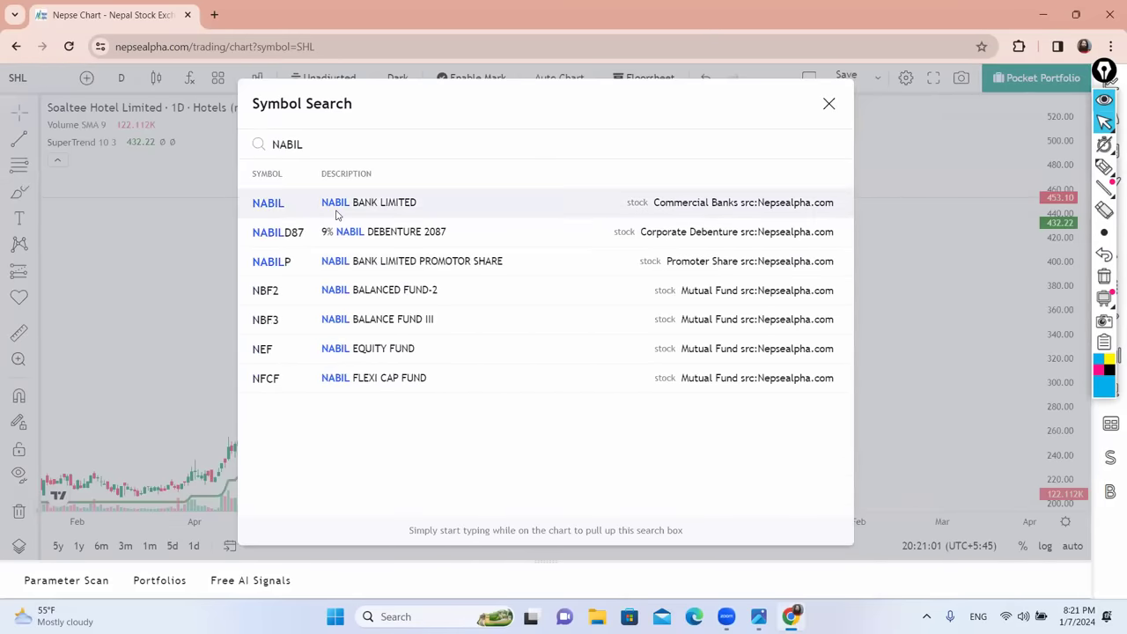
left_click(338, 206)
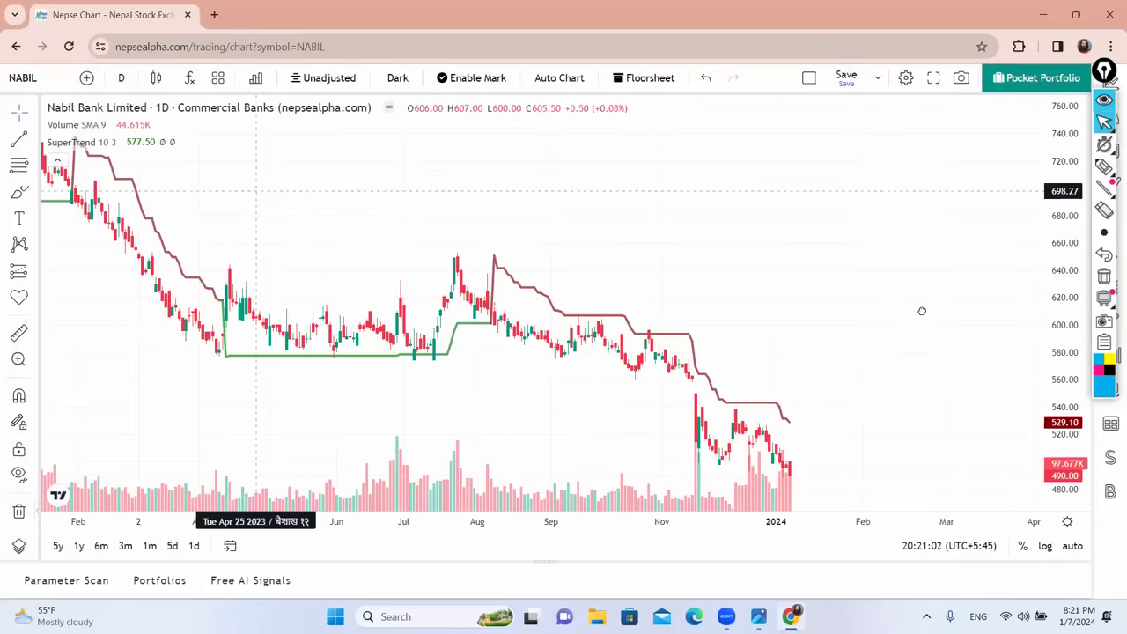
Step: Examine NABIL's SuperTrend signals from the 2021 highs through the 2022 and 2023 declines up to January 2024
left_click_drag(246, 186, 978, 238)
left_click_drag(334, 175, 986, 325)
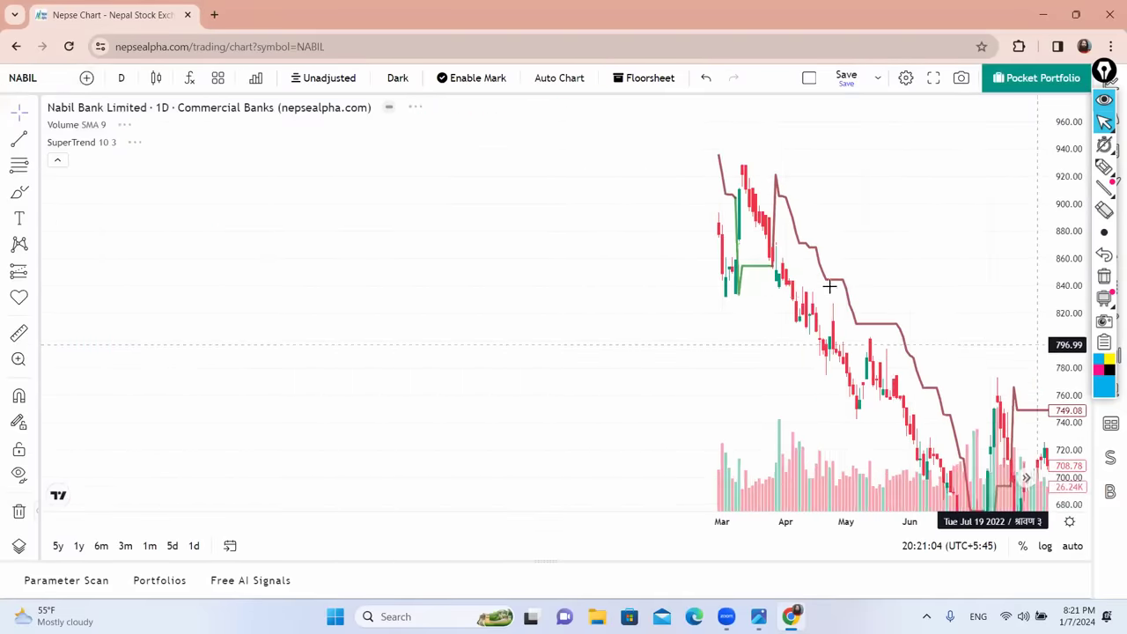
left_click_drag(455, 282, 645, 319)
scroll(644, 319, "down", 5)
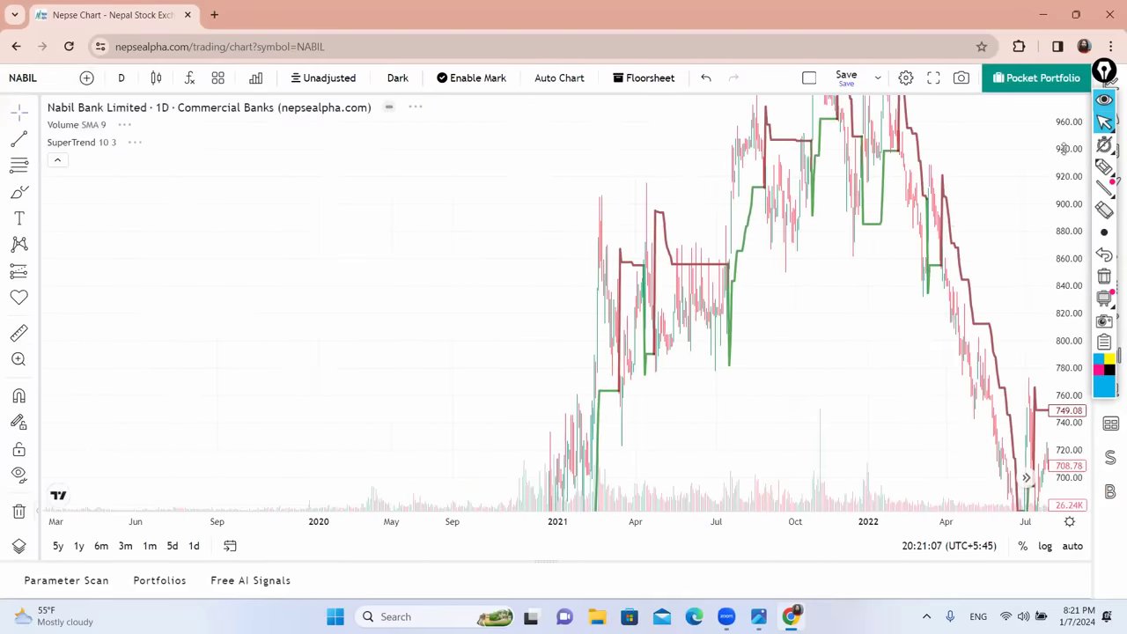
scroll(687, 320, "up", 4)
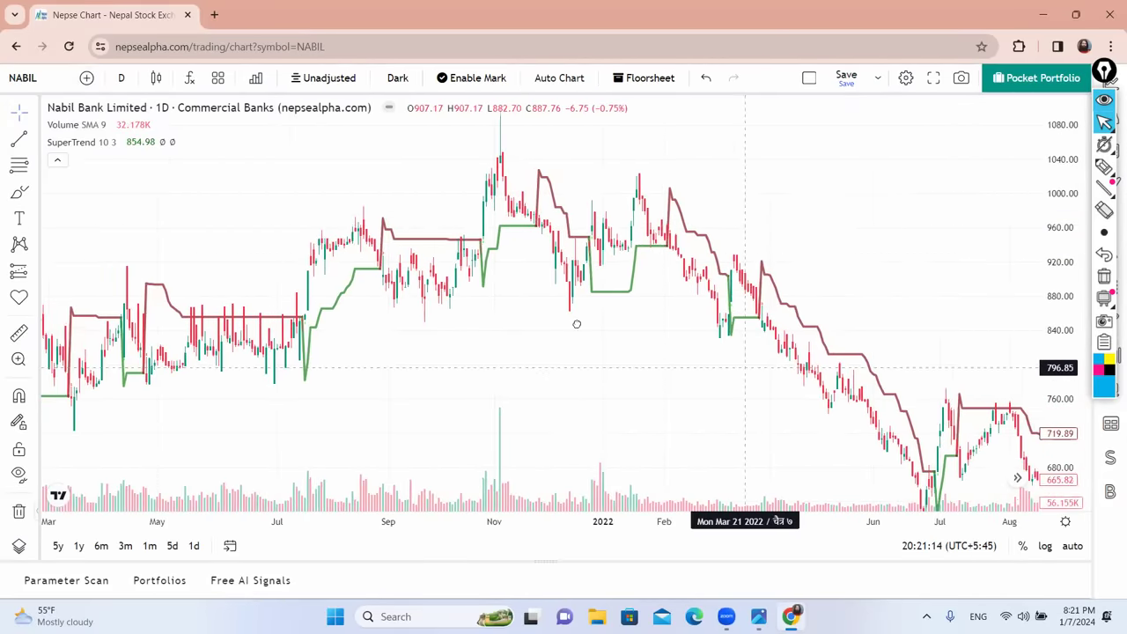
scroll(579, 291, "right", 5)
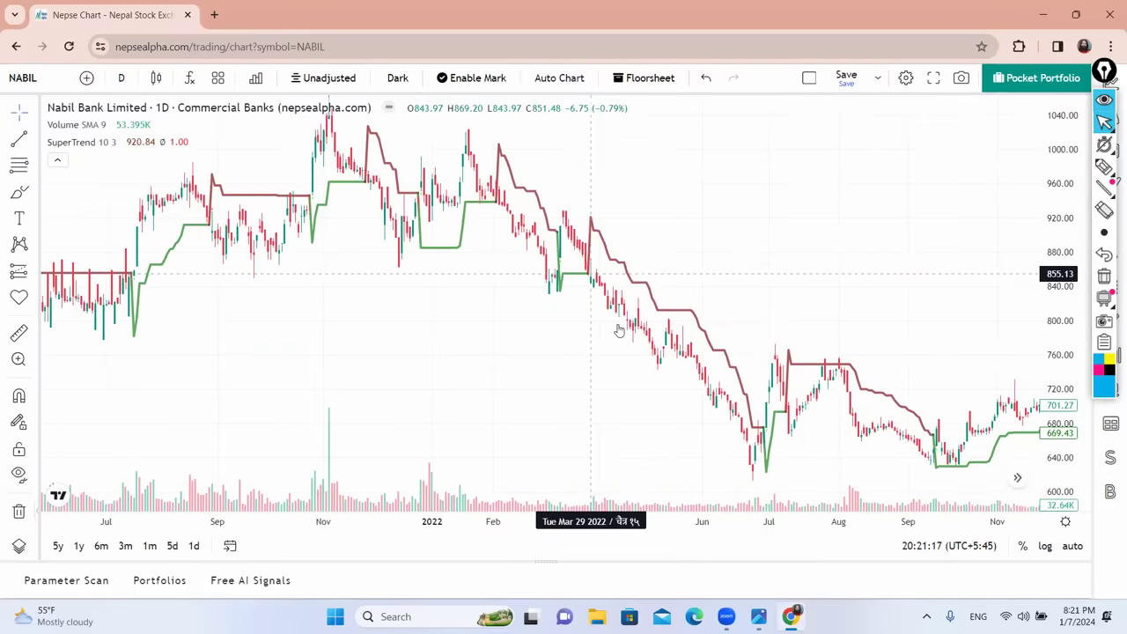
left_click_drag(589, 335, 359, 247)
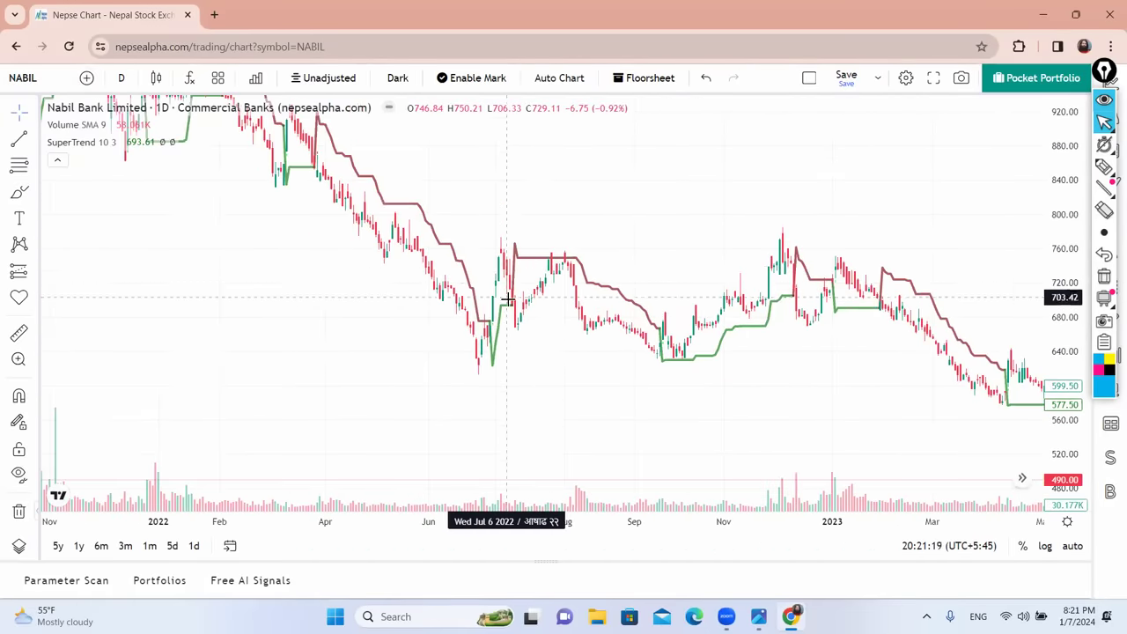
left_click_drag(816, 380, 434, 259)
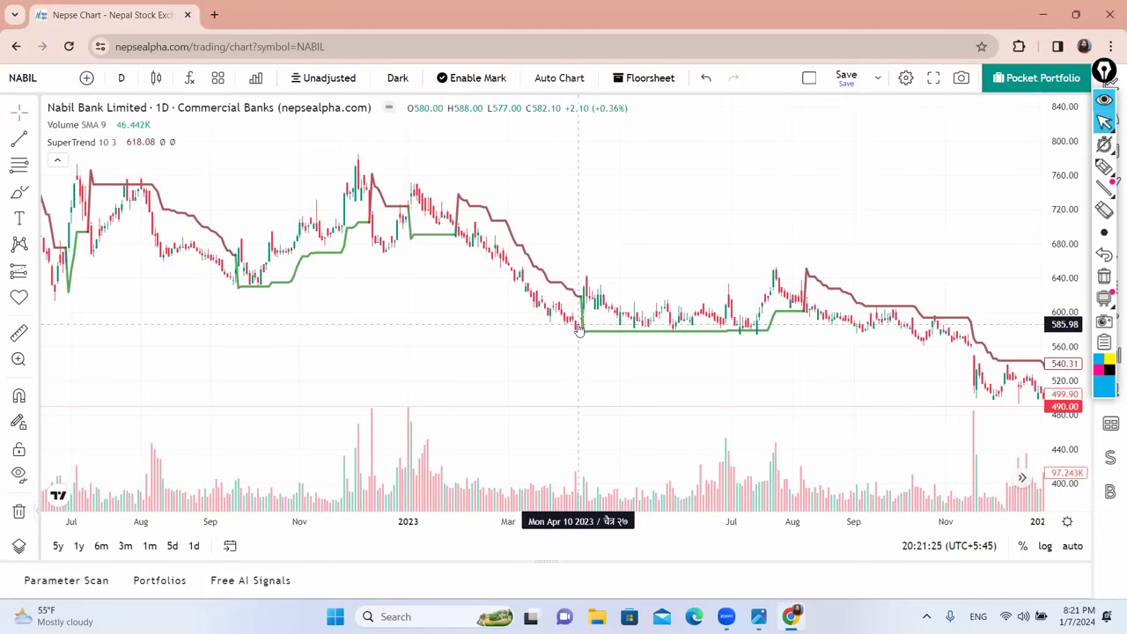
left_click_drag(801, 377, 540, 290)
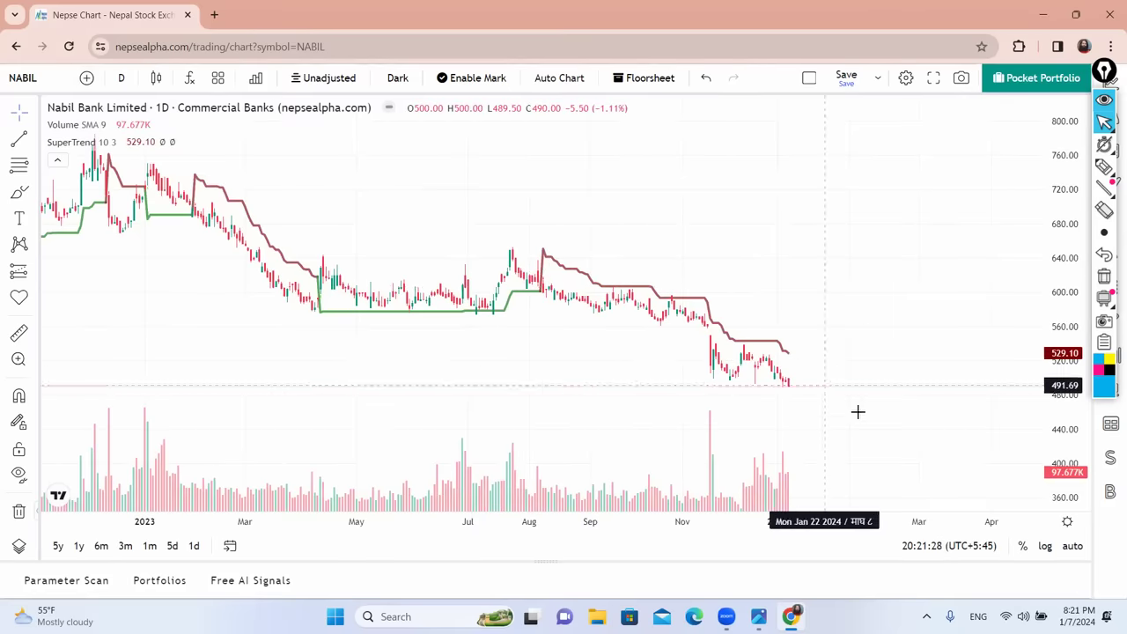
scroll(890, 405, "left", 2)
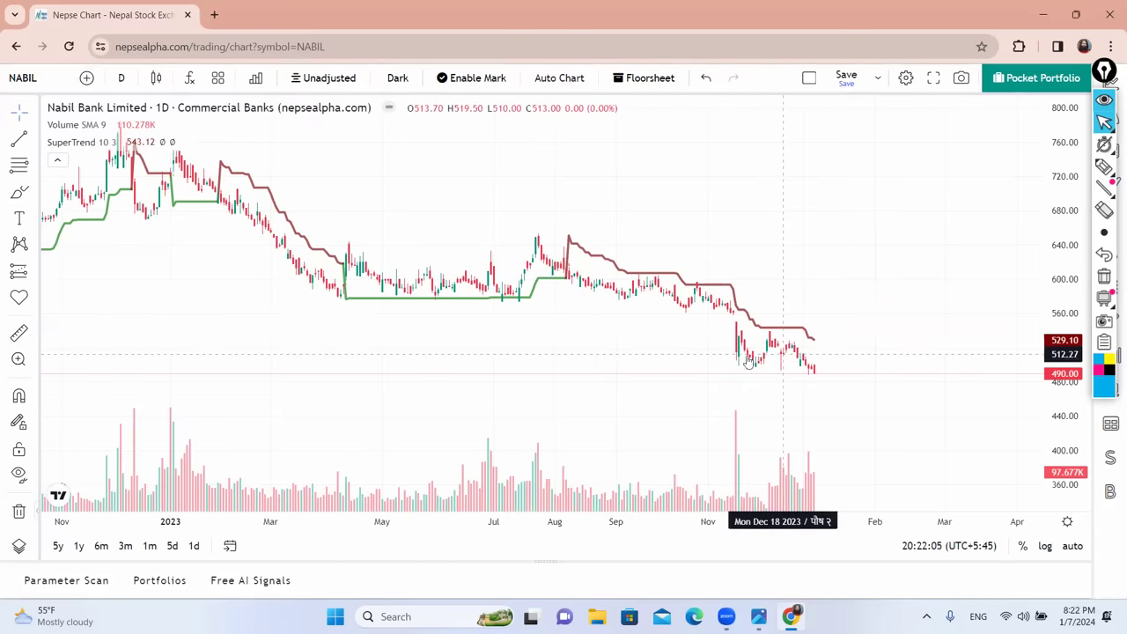
scroll(692, 362, "down", 3)
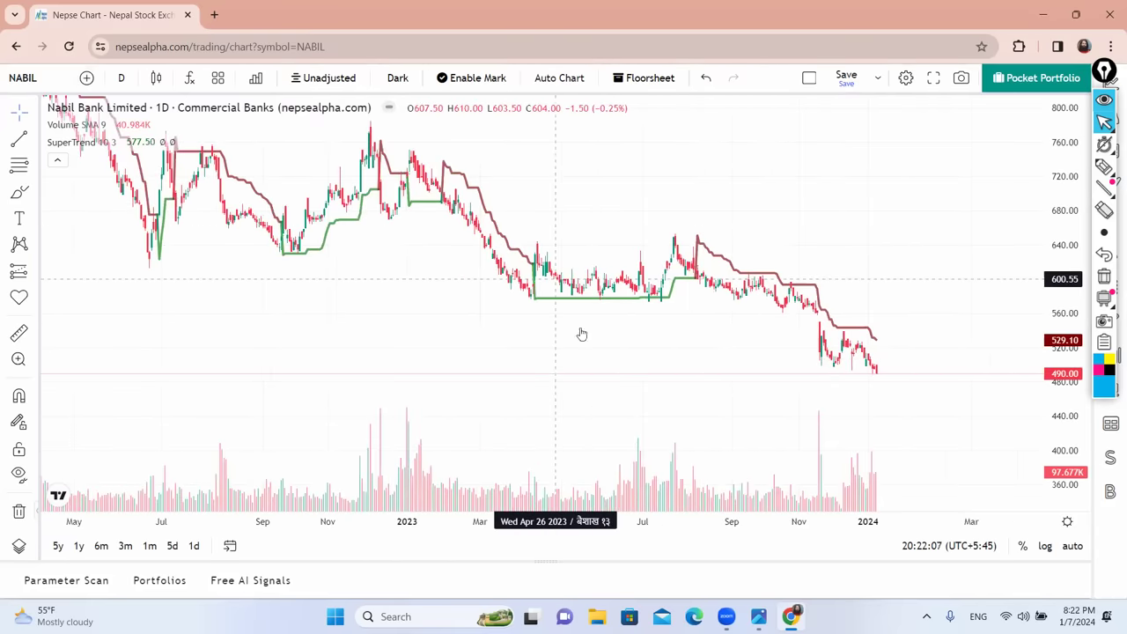
mouse_move(637, 384)
left_mouse_down()
mouse_move(648, 394)
mouse_move(627, 399)
left_mouse_up()
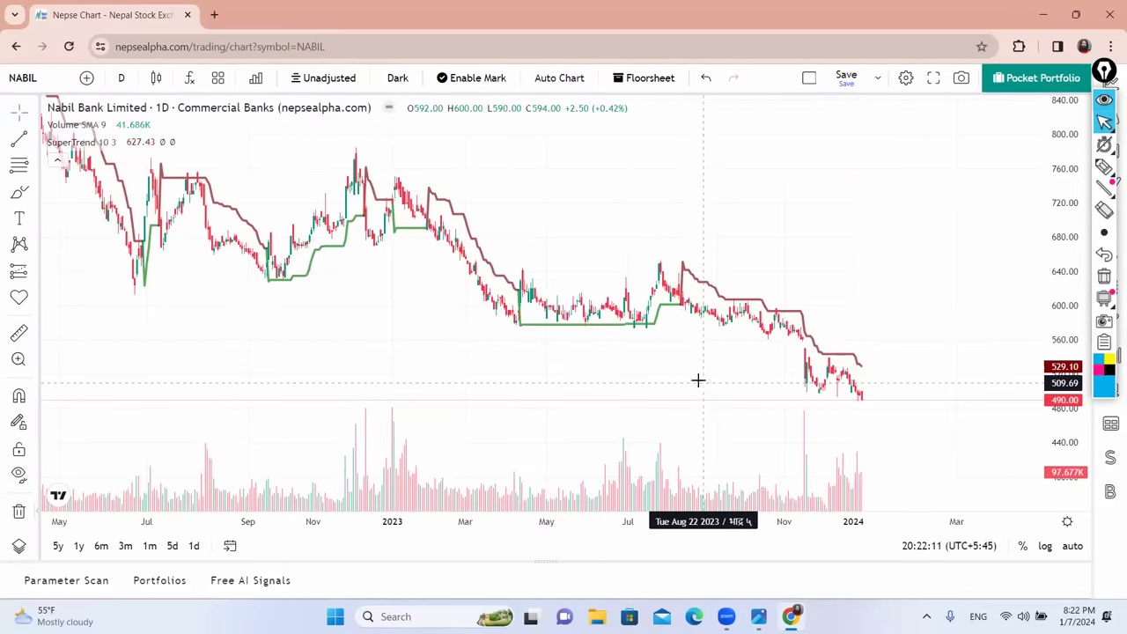
Step: Switch the chart to SPIL, the Siddhartha Premier Insurance Limited stock, and review its SuperTrend signals since April 2023
left_click(32, 82)
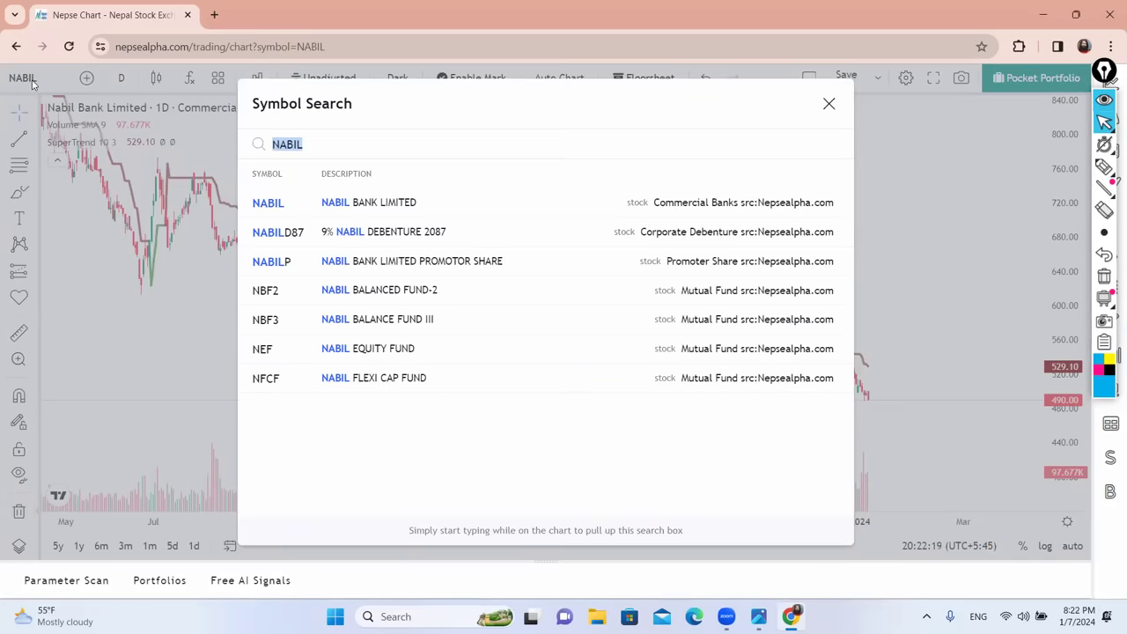
type("SPIL")
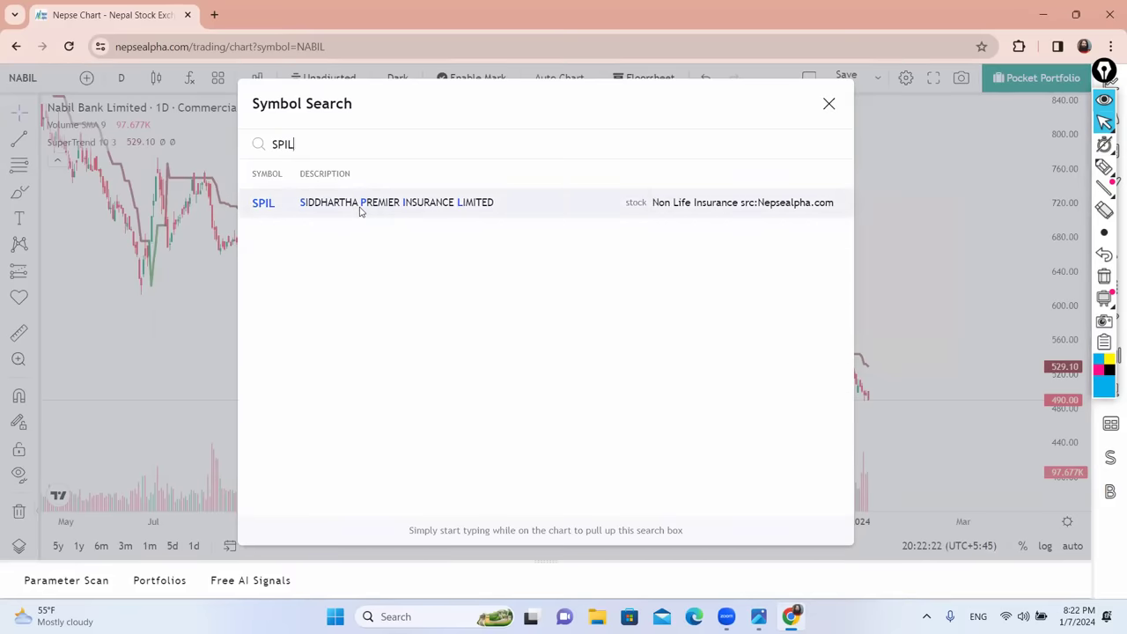
left_click(360, 209)
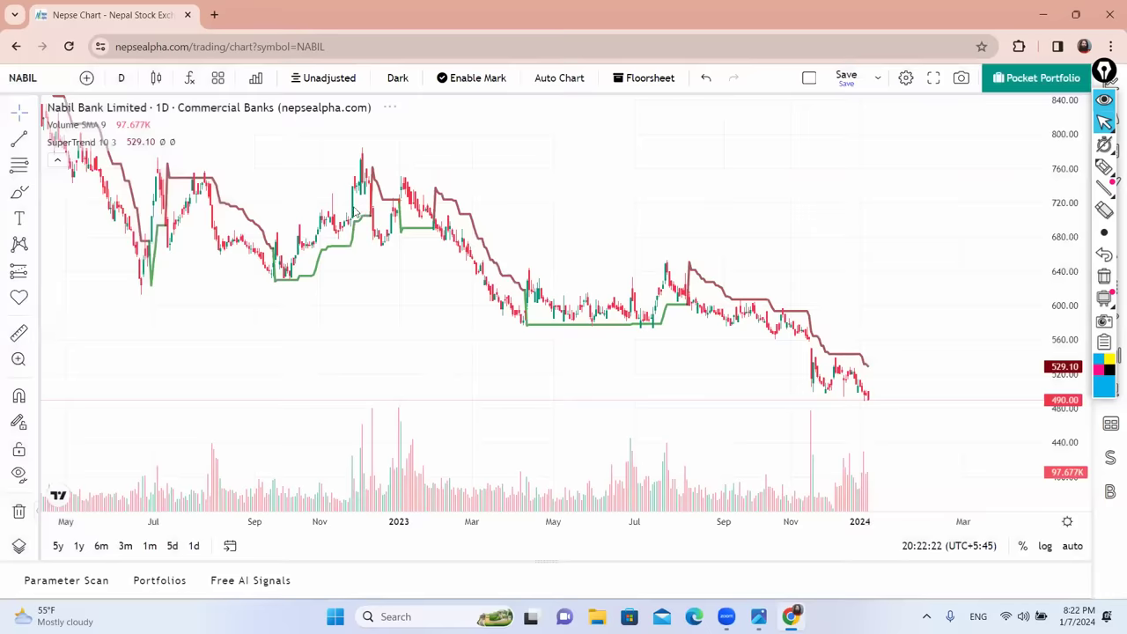
scroll(785, 322, "up", 3)
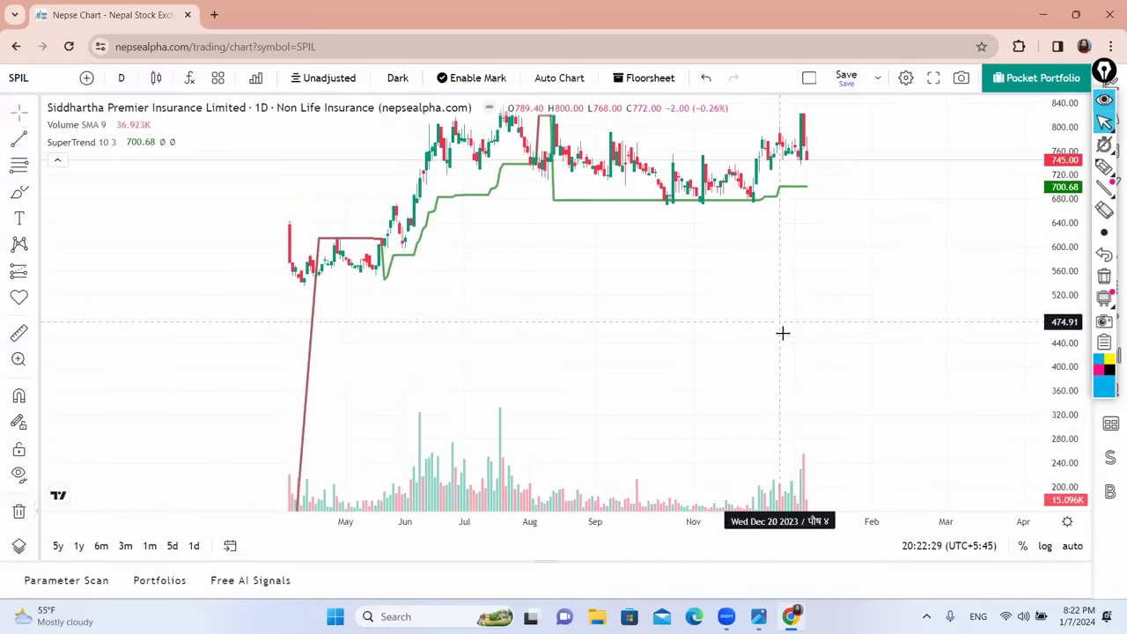
left_click_drag(783, 333, 795, 385)
scroll(731, 352, "up", 2)
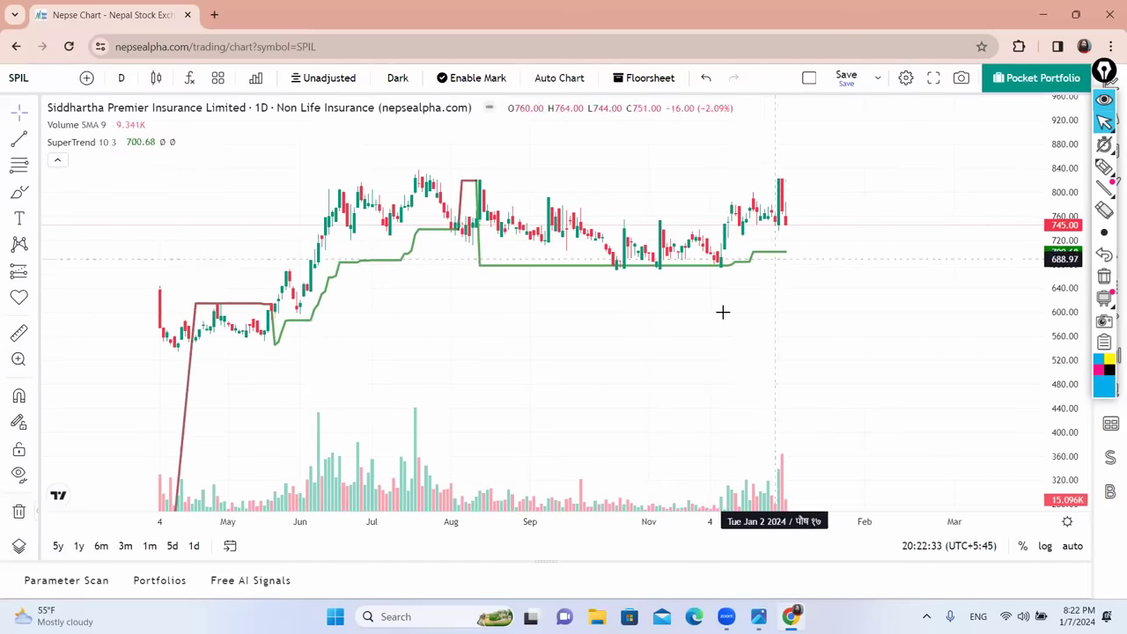
Step: Switch the chart to NLIC, the Nepal Life Insurance Co. Ltd. stock, and inspect its latest SuperTrend signal in January 2024
left_click(42, 86)
type("NLIC")
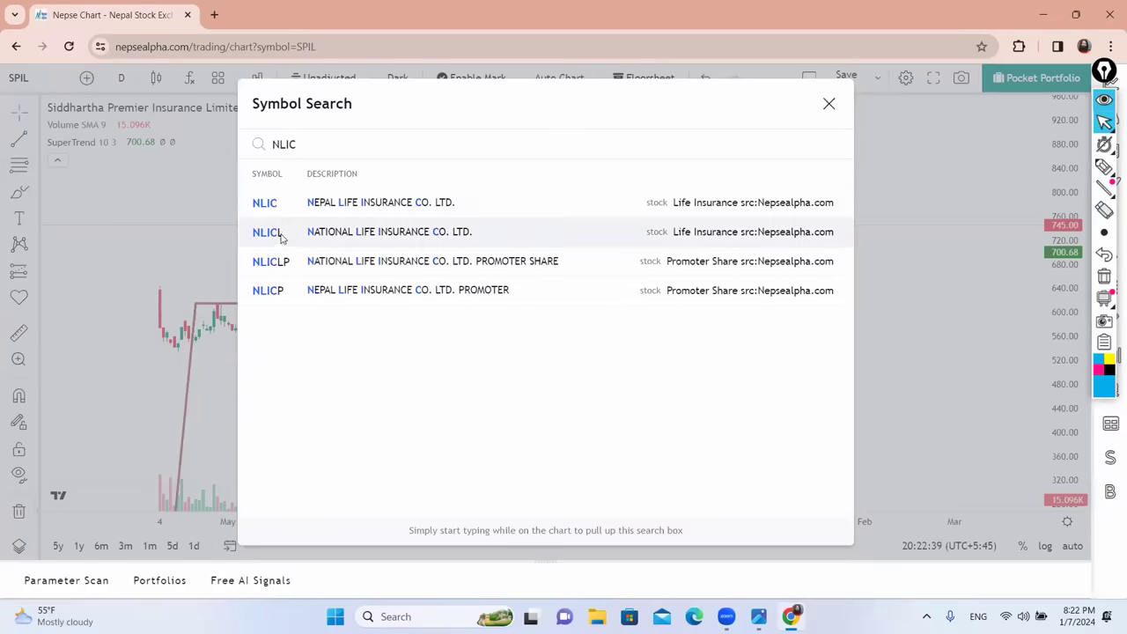
left_click(305, 201)
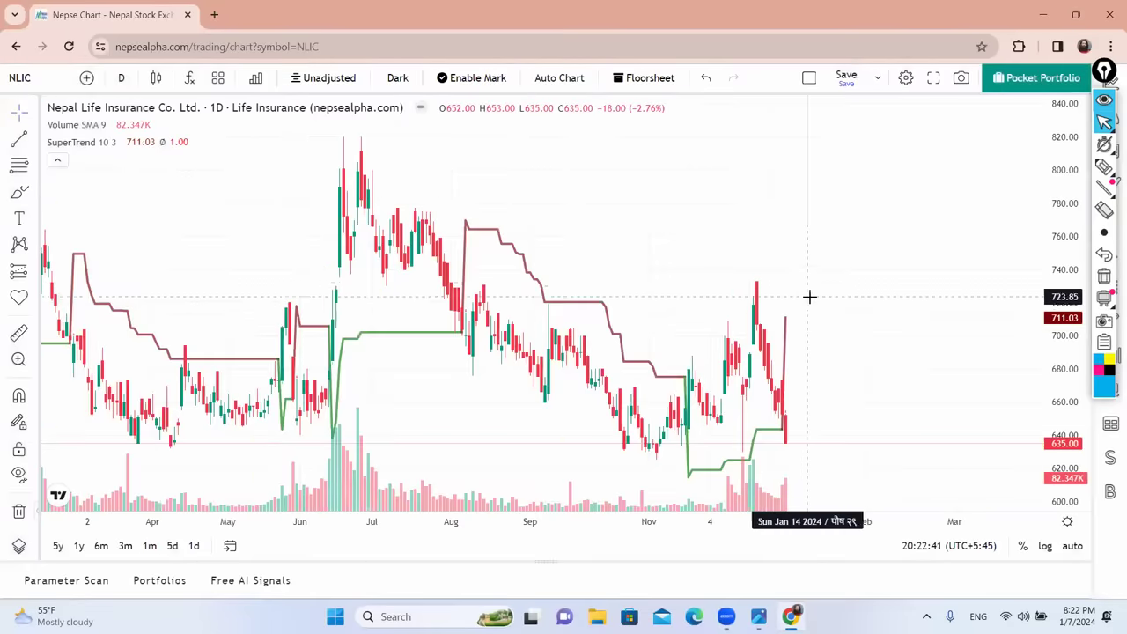
scroll(811, 297, "up", 3)
left_click_drag(825, 365, 864, 372)
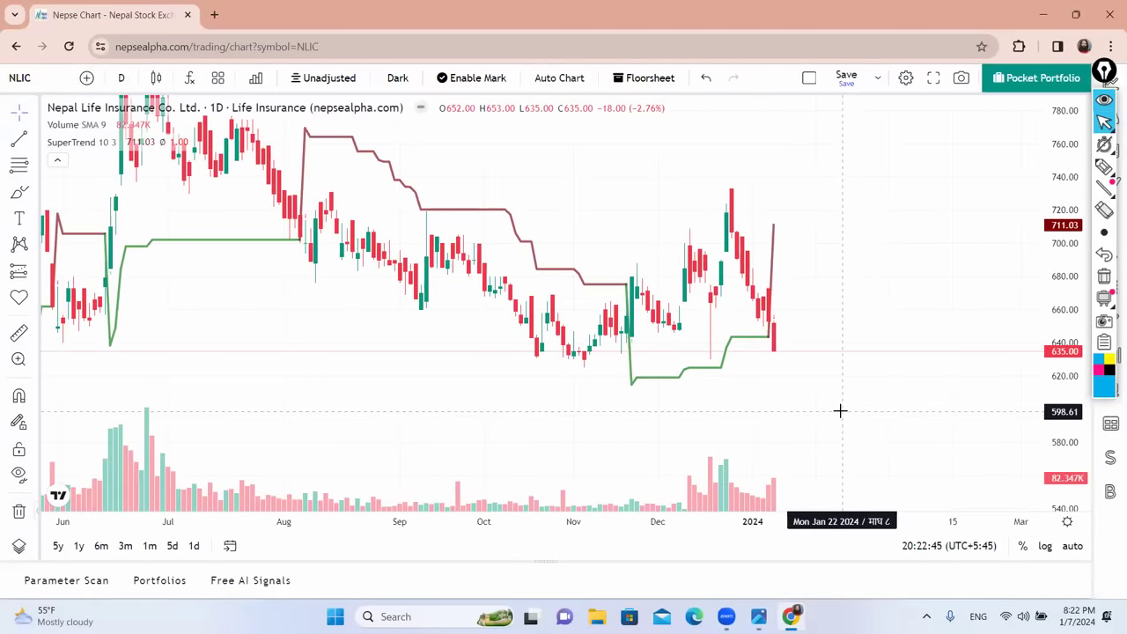
left_click_drag(800, 403, 861, 428)
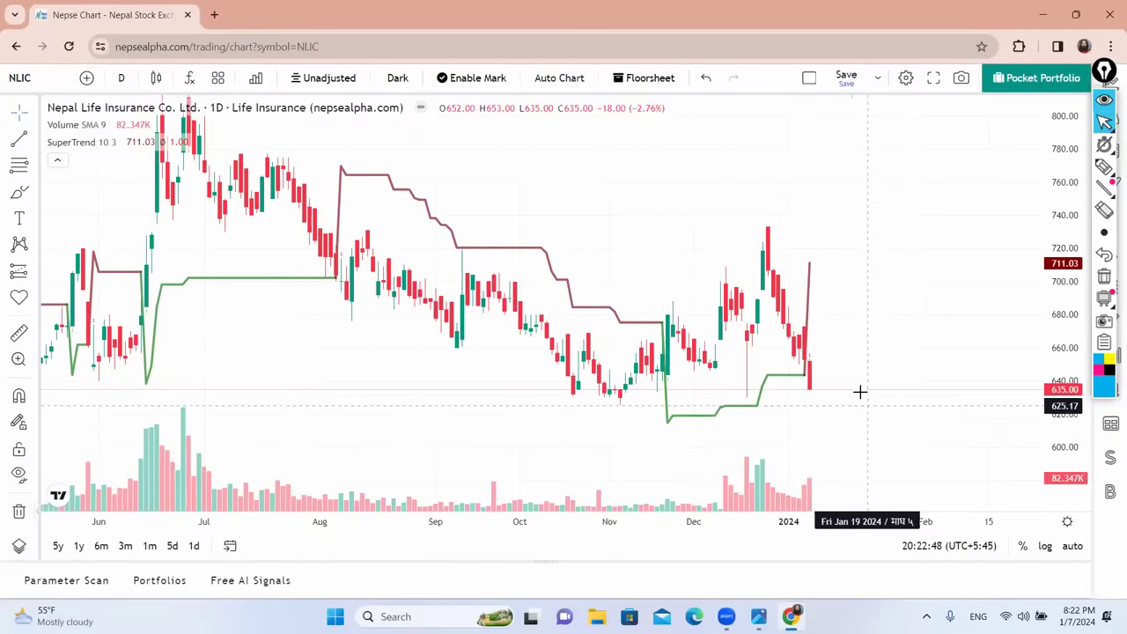
scroll(860, 391, "up", 3)
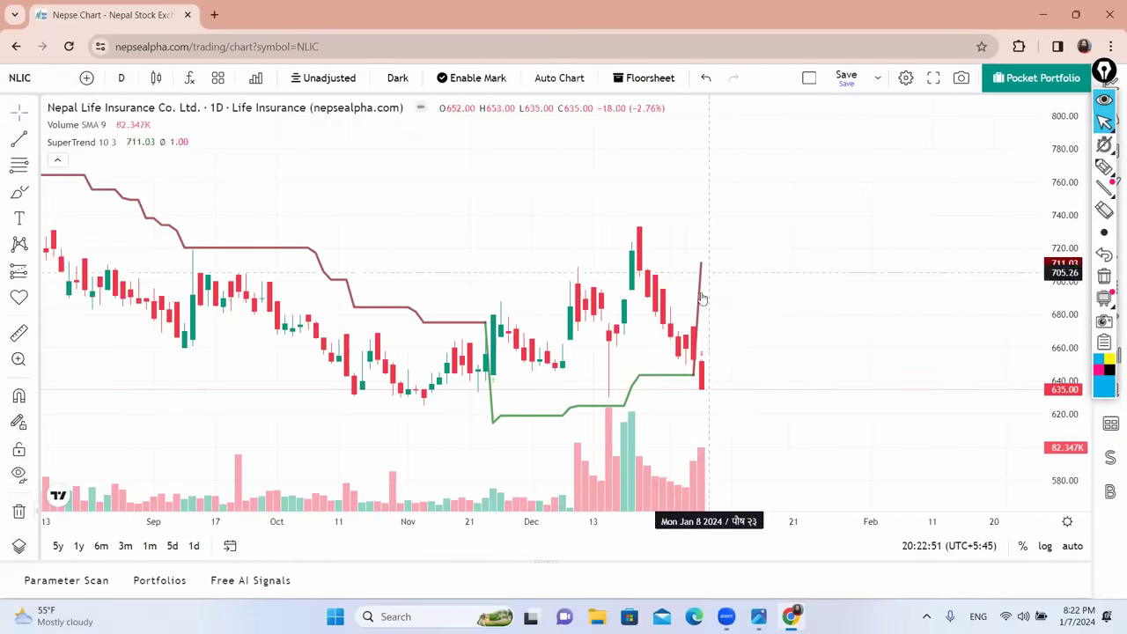
left_click_drag(767, 403, 811, 385)
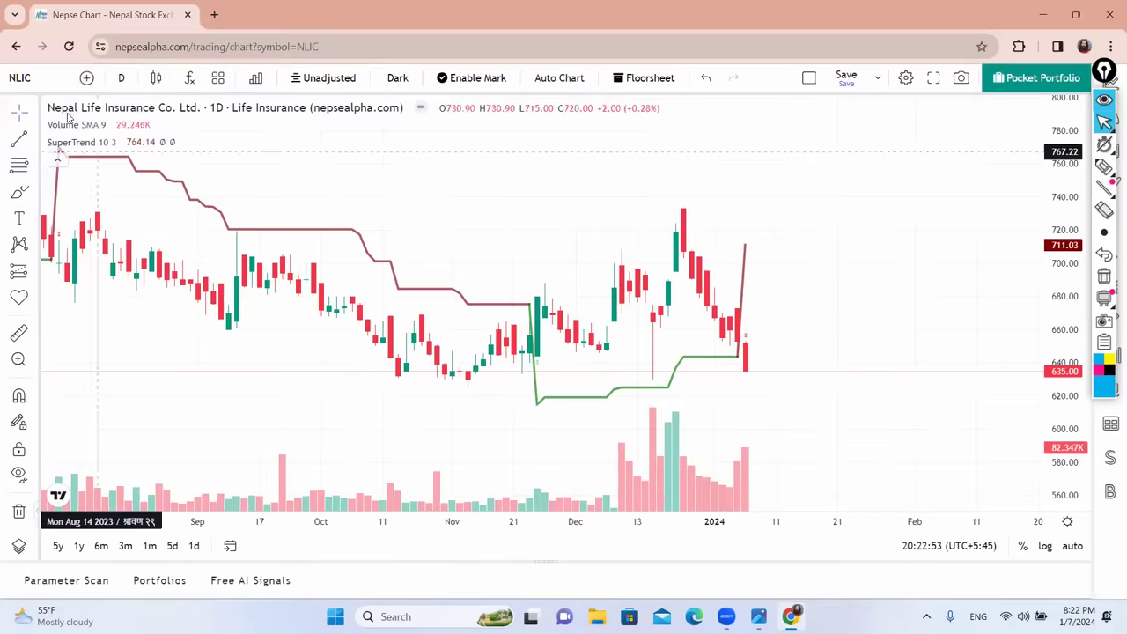
Step: Switch the chart to SKBBL, the Sana Kisan Bikas Bank Ltd stock, and inspect its December 2023 SuperTrend signal
left_click(31, 78)
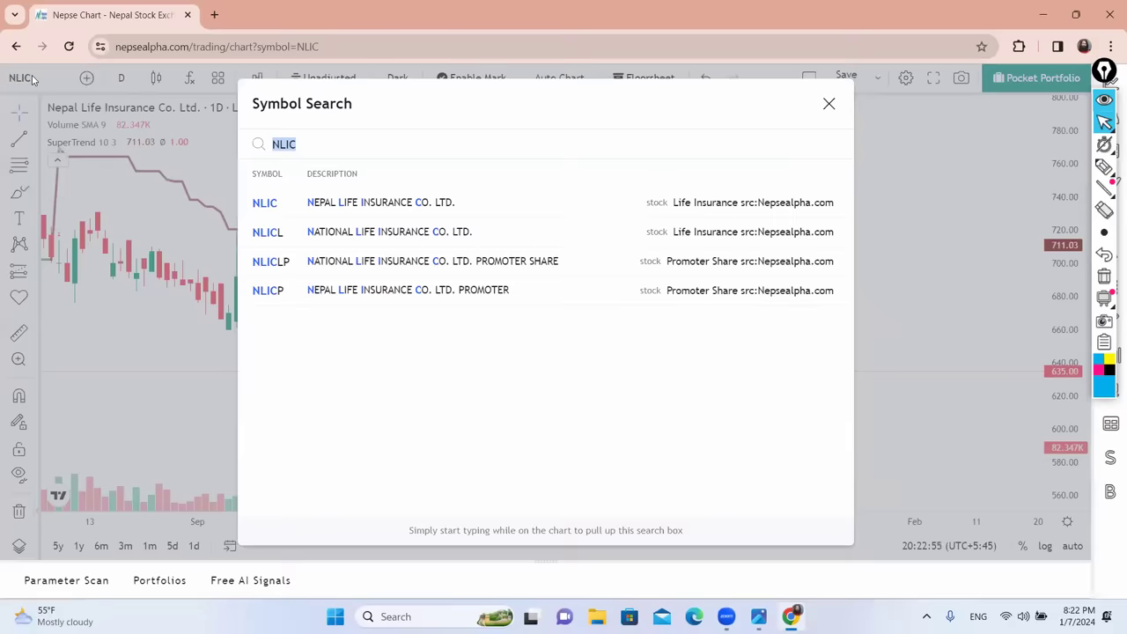
type("SKBB")
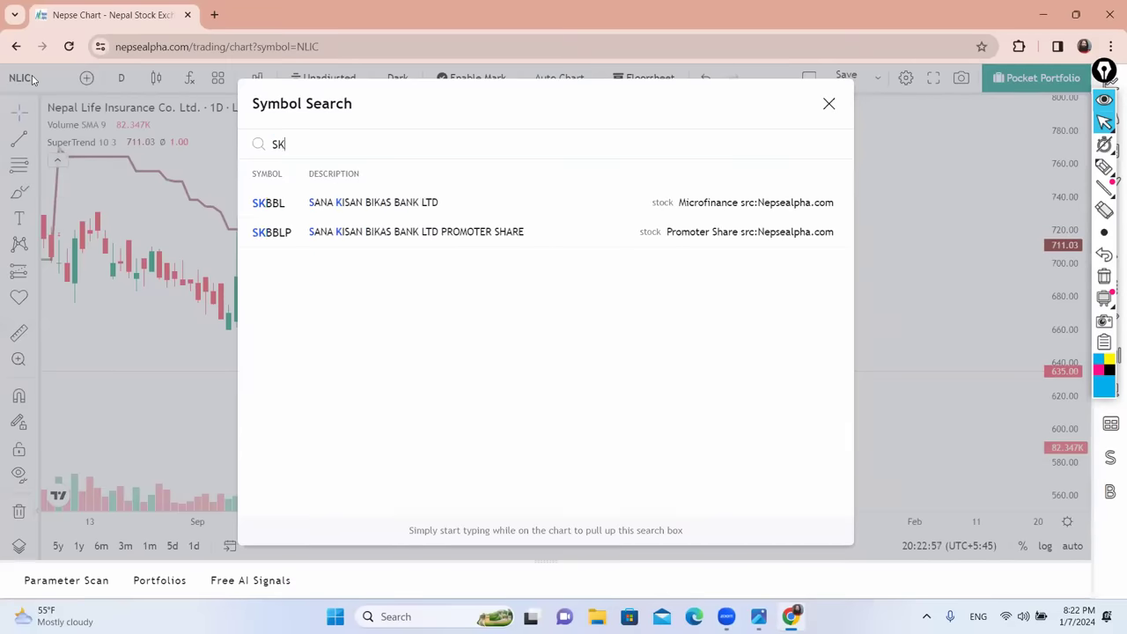
left_click(365, 198)
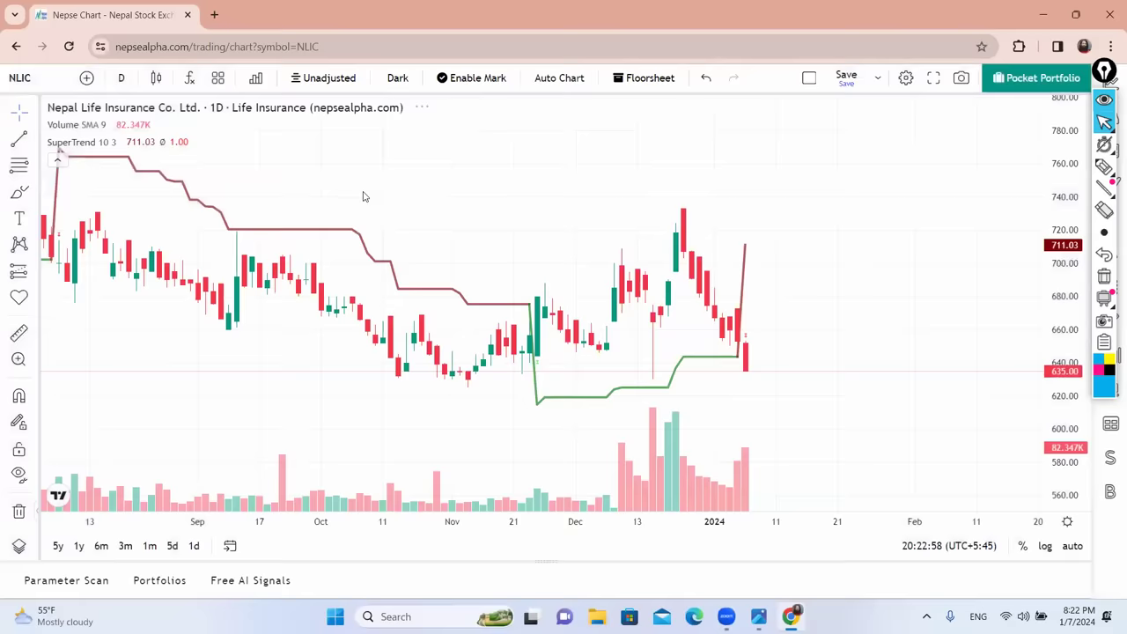
left_click_drag(821, 376, 895, 359)
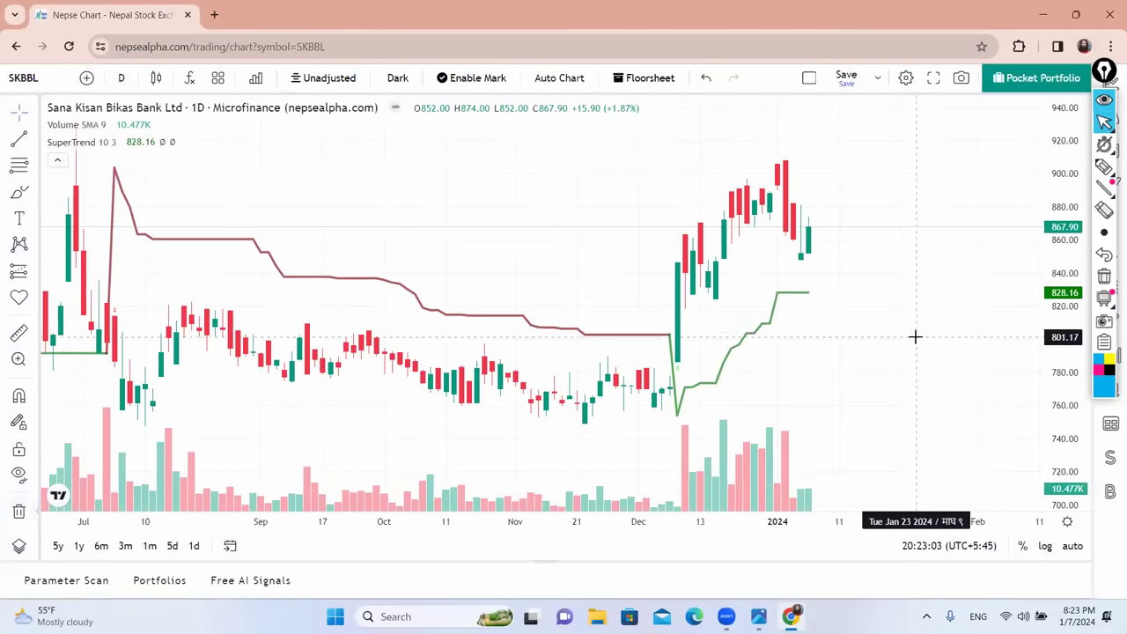
left_click_drag(881, 355, 910, 370)
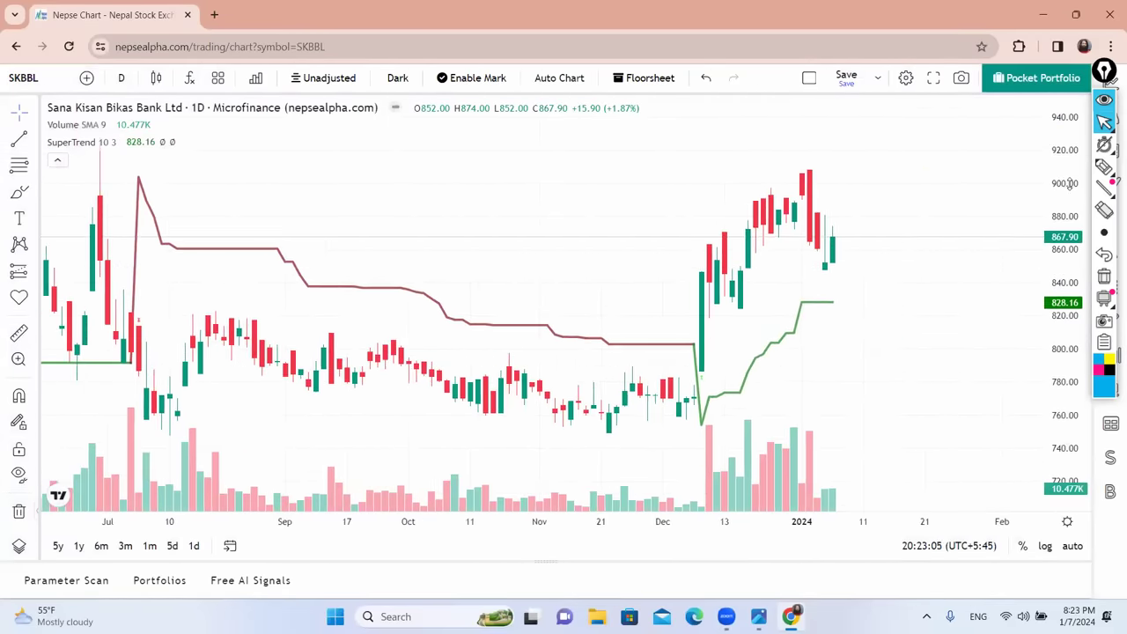
left_click_drag(1057, 233, 879, 317)
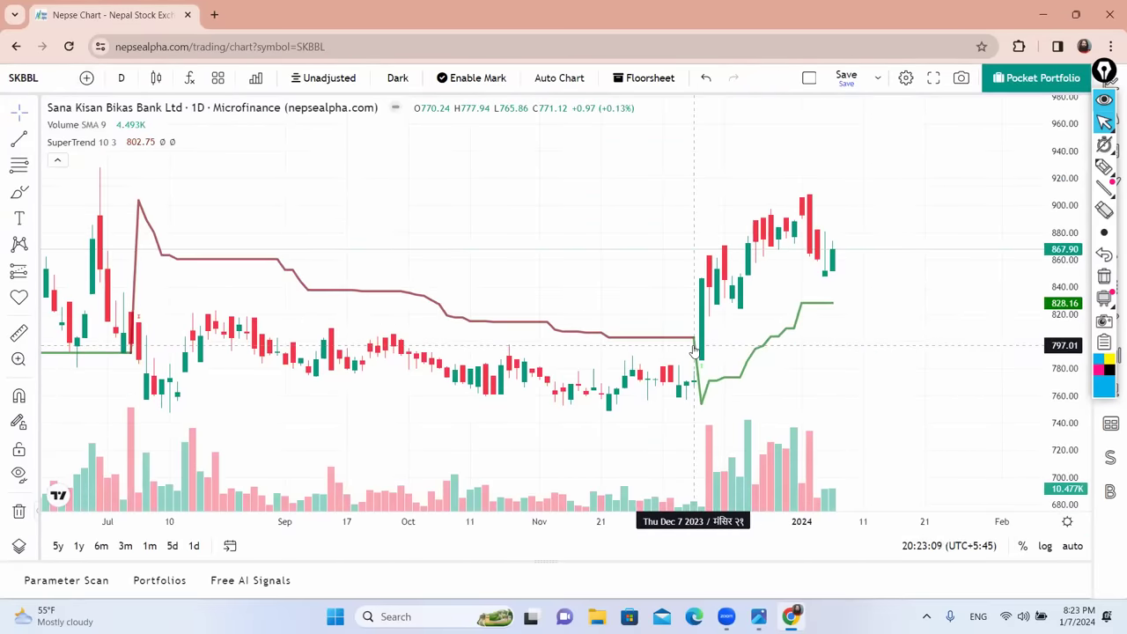
left_click_drag(906, 368, 908, 393)
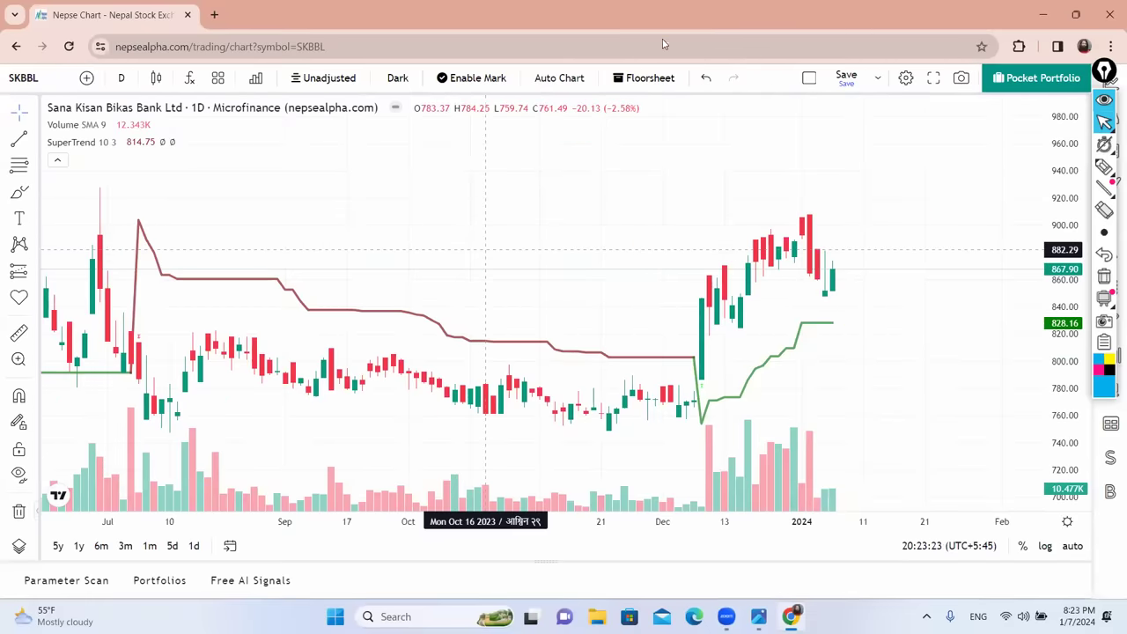
Step: Examine SKBBL's longer SuperTrend history, focusing on the July 2020 signal, the following rally and the reversals up to early 2022
scroll(478, 194, "down", 6)
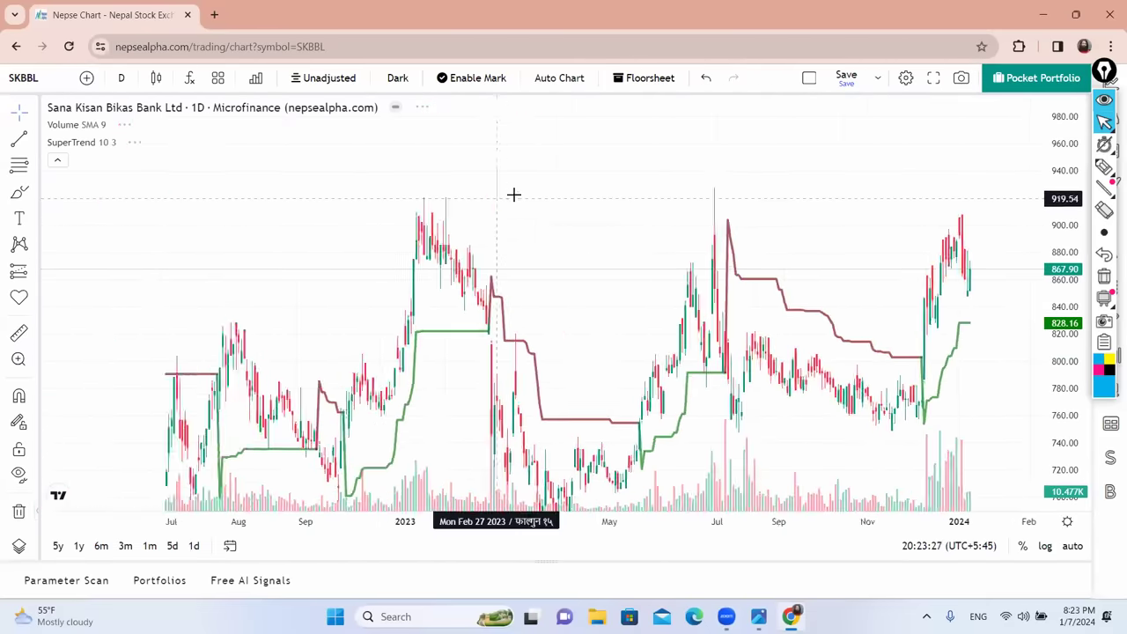
scroll(559, 232, "down", 5)
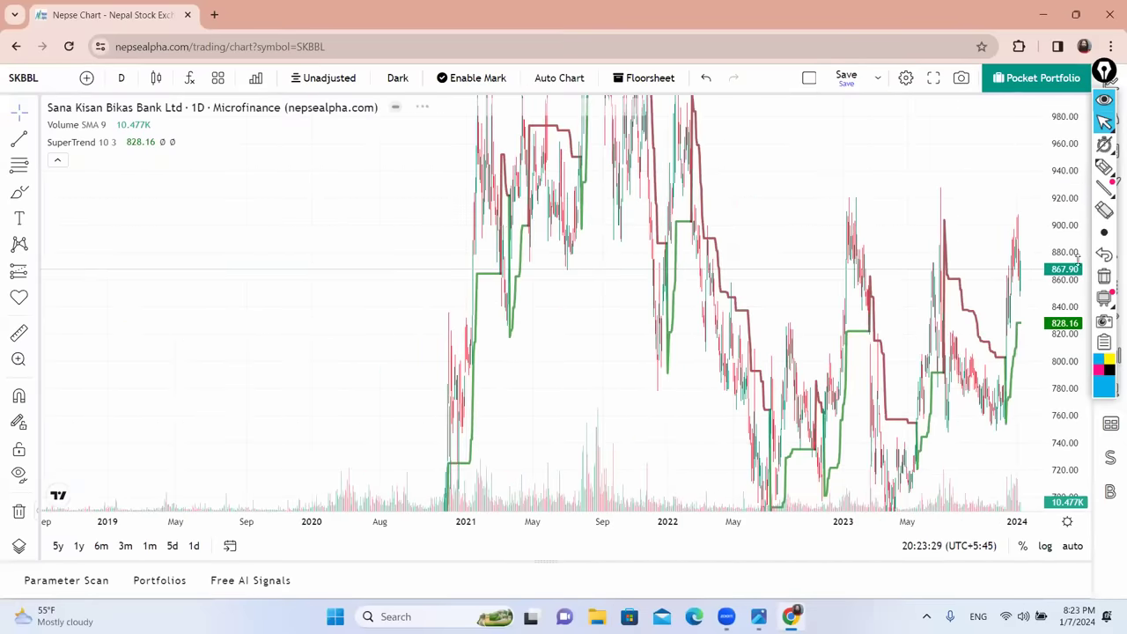
left_click_drag(1078, 353, 1079, 401)
scroll(601, 367, "up", 4)
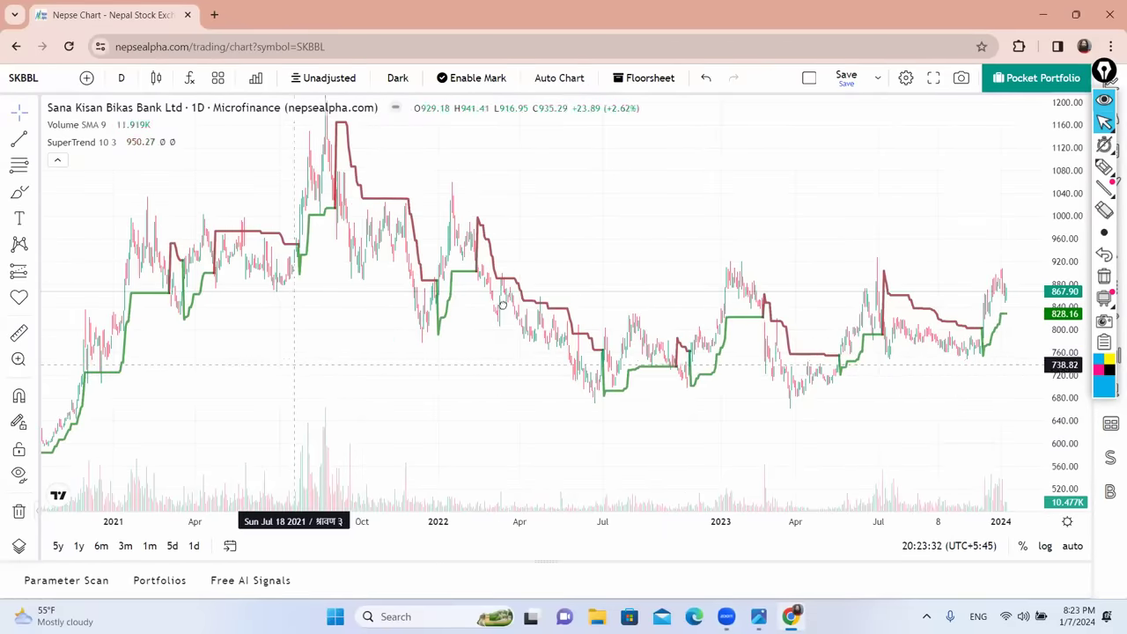
left_click_drag(457, 333, 806, 255)
scroll(705, 364, "up", 2)
left_click_drag(637, 378, 911, 387)
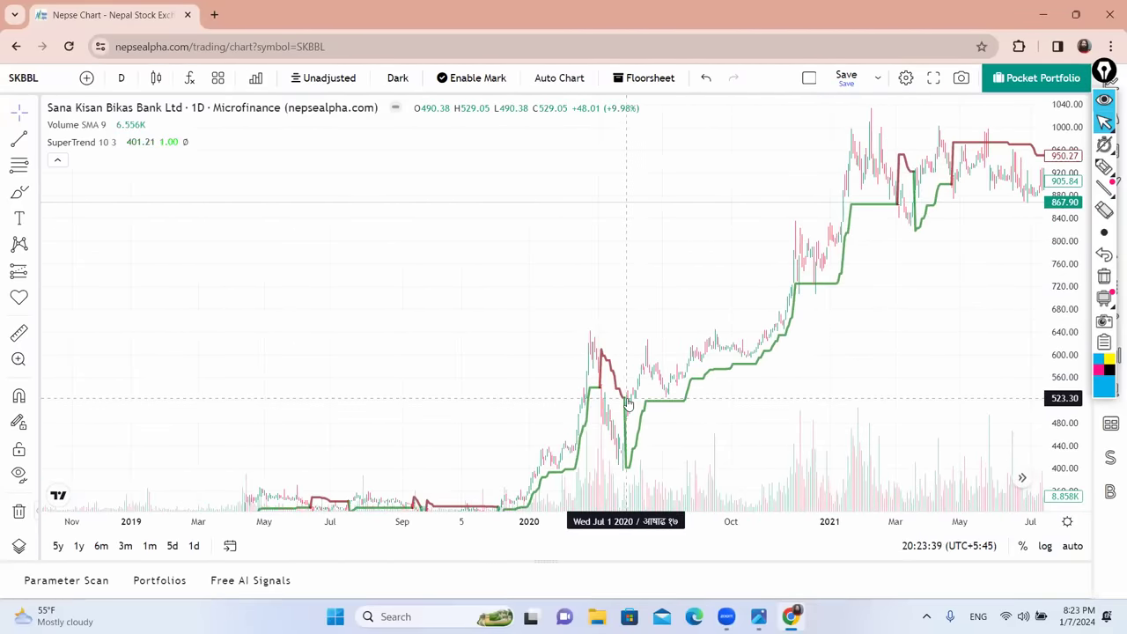
scroll(628, 404, "up", 2)
scroll(790, 211, "up", 3)
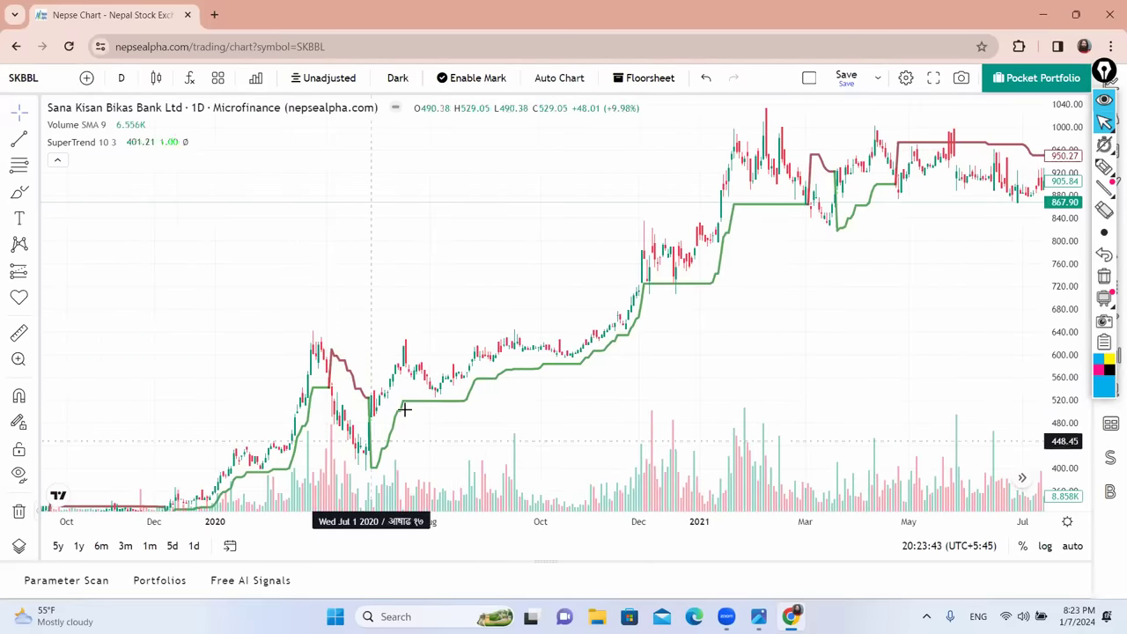
left_click_drag(774, 260, 151, 284)
left_click_drag(364, 325, 569, 337)
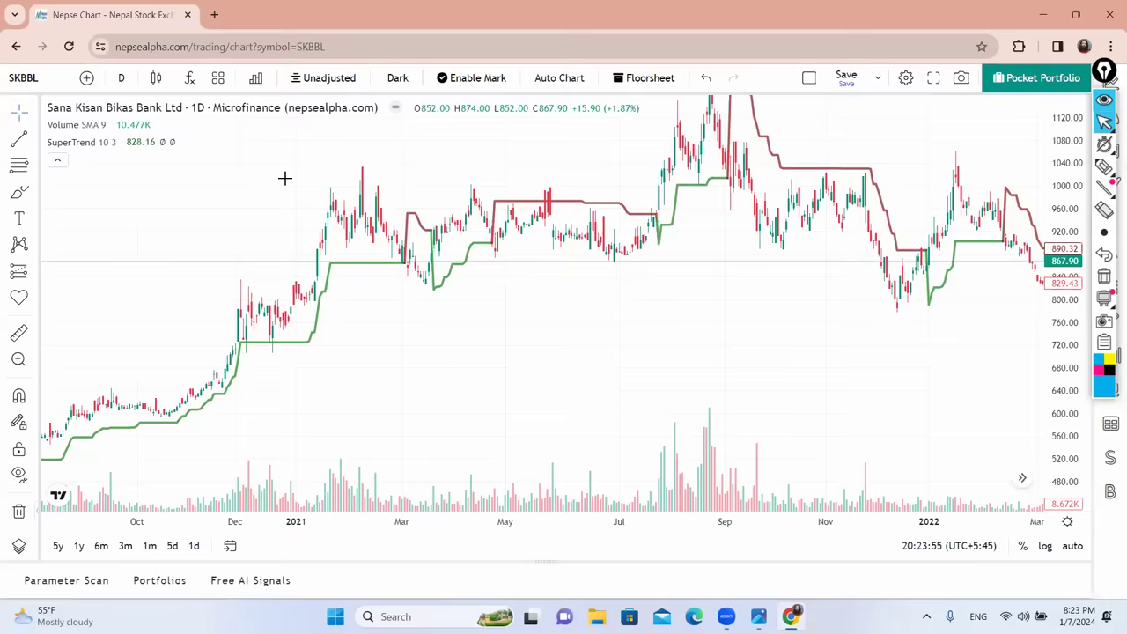
Step: Handwrite the number 100 in green on the empty chart area above the late-2020 SKBBL candles and circle it
left_click_drag(132, 220, 133, 265)
left_click_drag(169, 228, 168, 225)
mouse_move(201, 220)
left_mouse_down()
mouse_move(187, 236)
mouse_move(206, 226)
mouse_move(231, 252)
mouse_move(148, 192)
left_mouse_up()
left_click(222, 207)
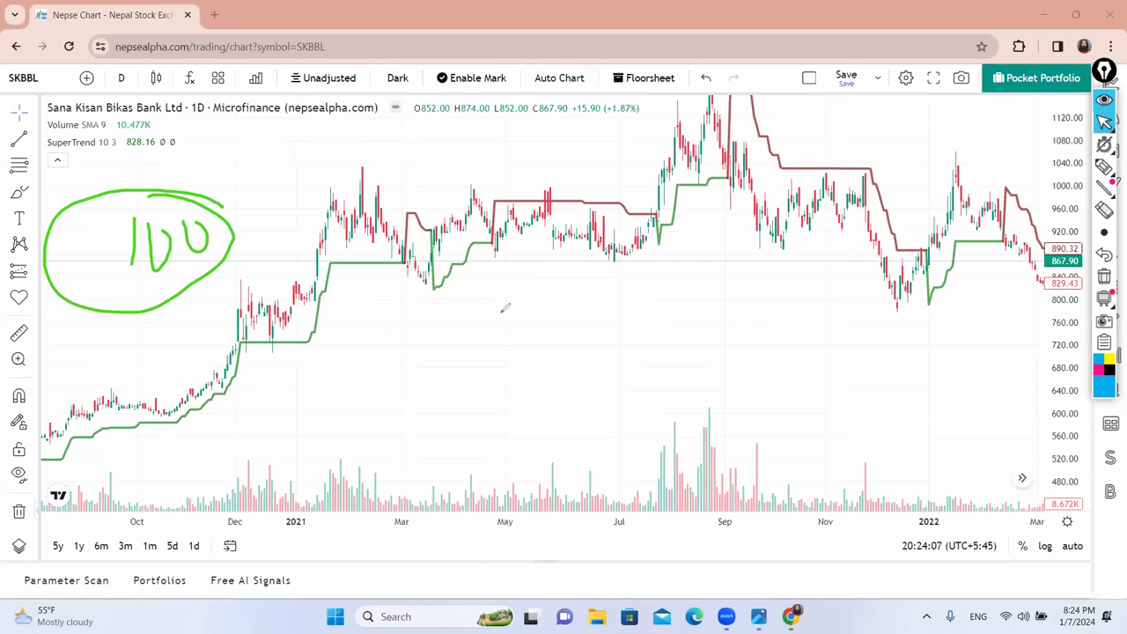
Step: Handwrite 10 - 5-7 over 3-4 in green below the mid-2021 candles and frame the four numbers in a two-by-two grid
left_click_drag(429, 333, 437, 370)
mouse_move(466, 336)
left_mouse_down()
mouse_move(468, 349)
mouse_move(489, 331)
mouse_move(543, 337)
mouse_move(621, 309)
mouse_move(608, 350)
left_mouse_up()
mouse_move(656, 320)
left_mouse_down()
mouse_move(696, 305)
mouse_move(694, 336)
left_mouse_up()
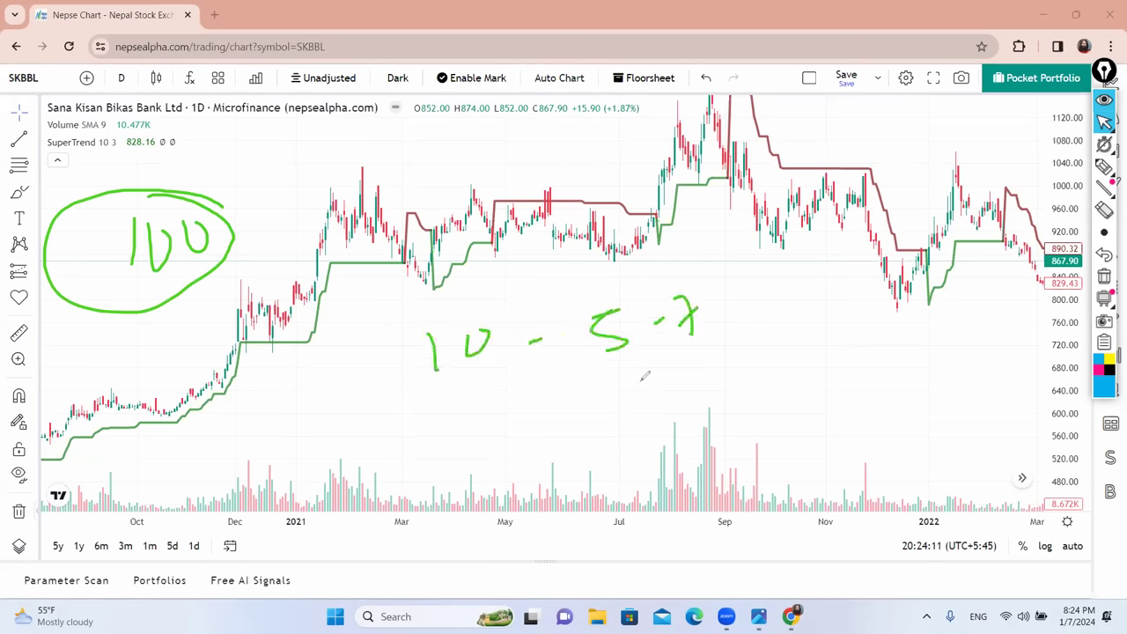
mouse_move(623, 374)
left_mouse_down()
mouse_move(636, 408)
mouse_move(715, 391)
left_mouse_up()
left_click_drag(562, 375, 819, 322)
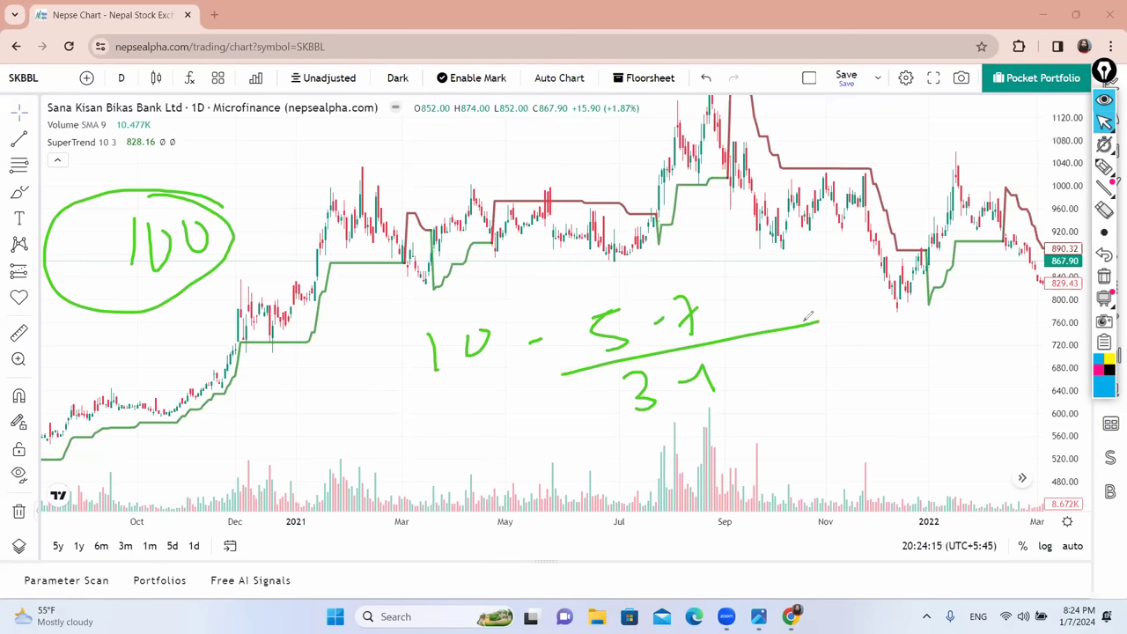
mouse_move(574, 292)
left_mouse_down()
mouse_move(604, 433)
mouse_move(751, 370)
mouse_move(706, 256)
mouse_move(661, 332)
mouse_move(674, 419)
left_mouse_up()
left_click_drag(562, 306, 787, 276)
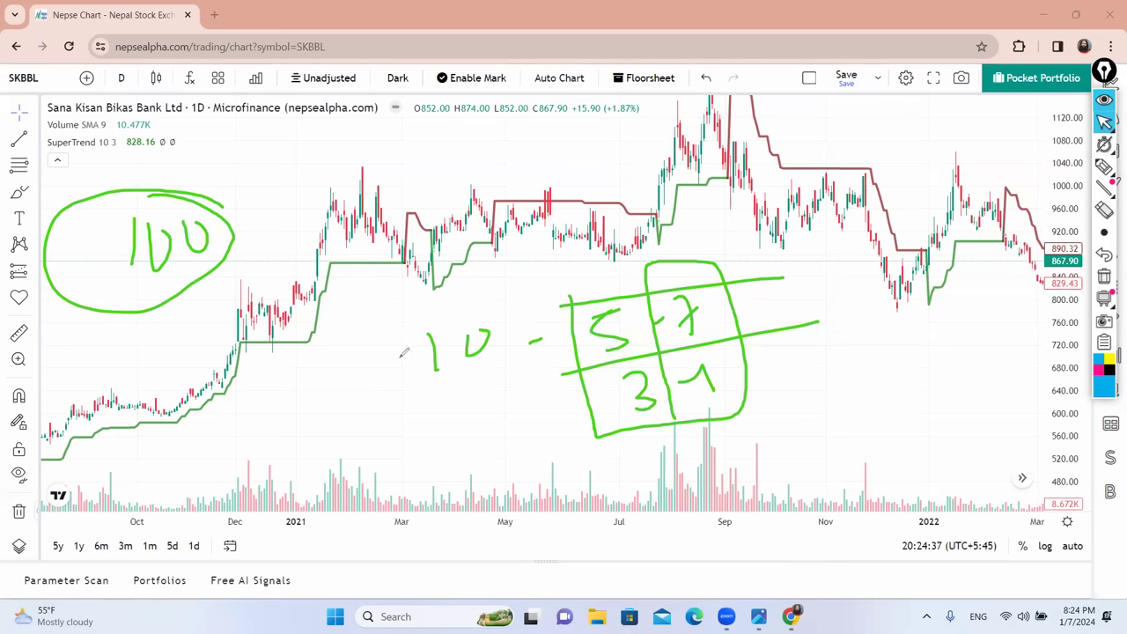
Step: Handwrite 12-30 above a slanted line and 5 beneath it, in green below the early-2021 candles
left_click_drag(262, 402, 262, 435)
mouse_move(279, 400)
left_mouse_down()
mouse_move(303, 425)
mouse_move(325, 409)
mouse_move(340, 421)
left_mouse_up()
left_click_drag(372, 383, 370, 384)
left_click_drag(229, 463, 517, 398)
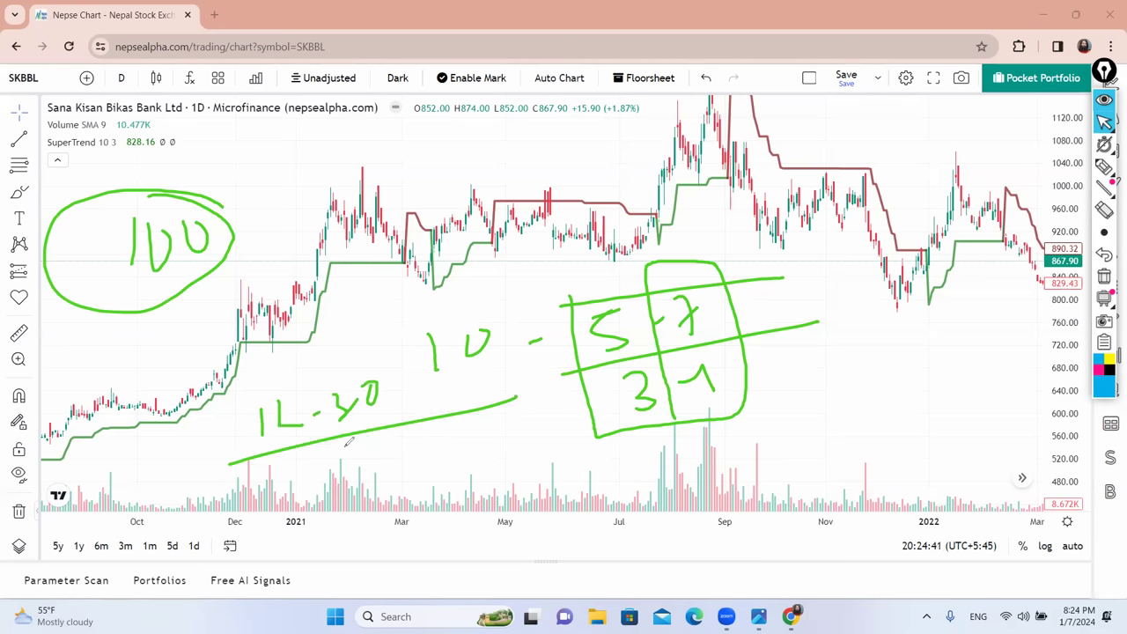
mouse_move(334, 465)
left_mouse_down()
mouse_move(304, 480)
mouse_move(356, 487)
left_mouse_up()
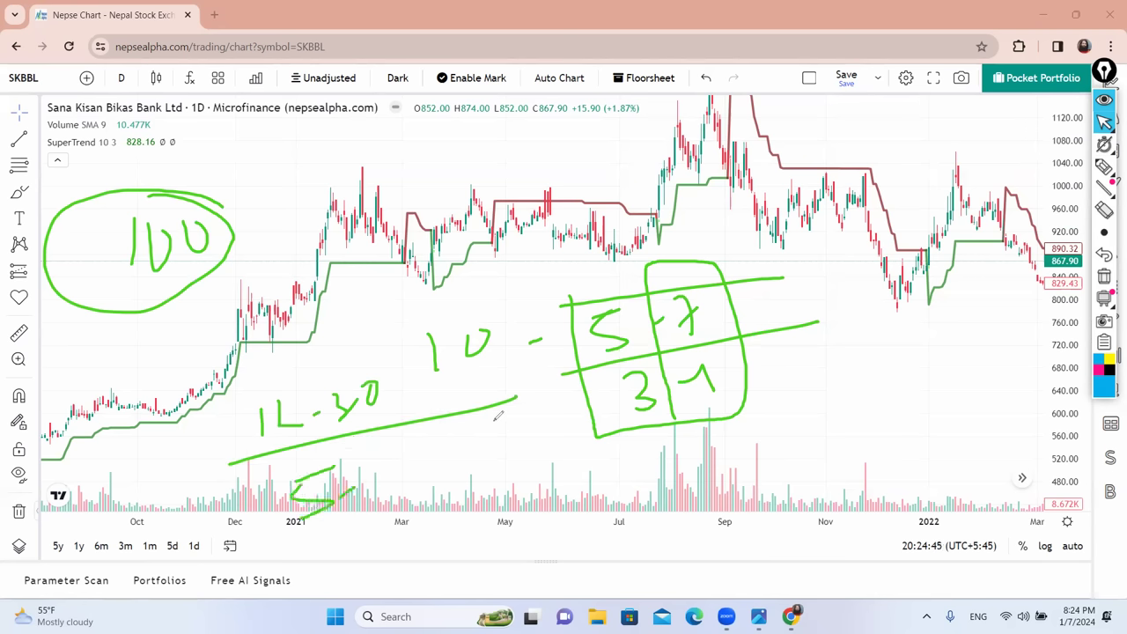
Step: Handwrite a circled 100 in green below the late-2021 candles, and clear all the ink annotations from the chart
left_click_drag(860, 361, 852, 410)
mouse_move(887, 371)
left_mouse_down()
mouse_move(889, 399)
mouse_move(923, 363)
left_mouse_up()
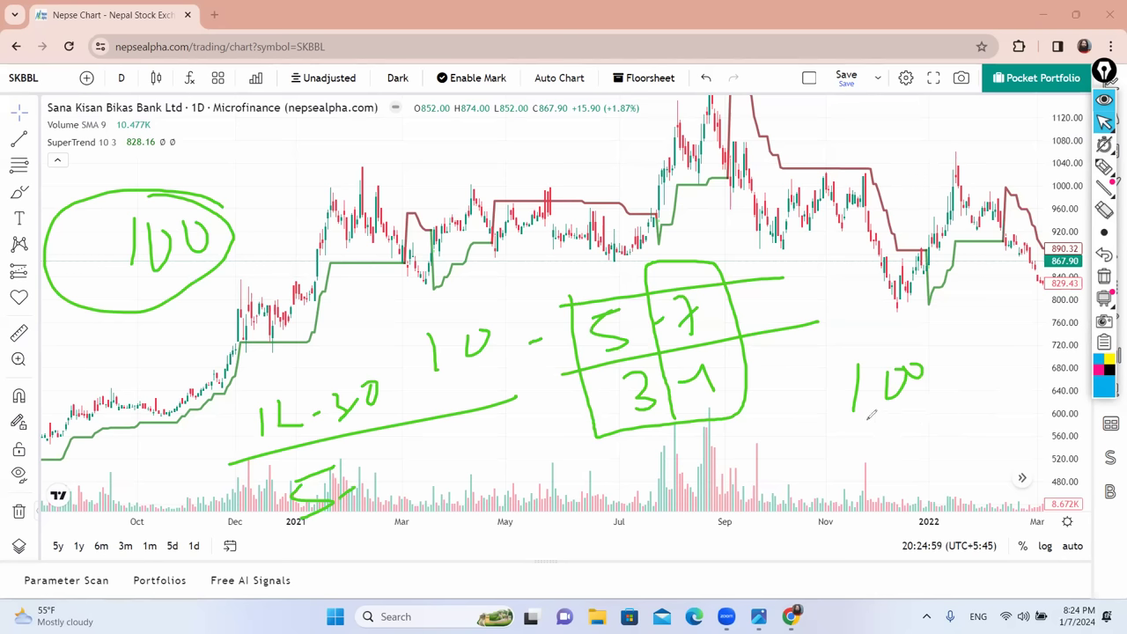
mouse_move(934, 345)
left_mouse_down()
mouse_move(832, 443)
mouse_move(890, 330)
mouse_move(804, 380)
left_mouse_up()
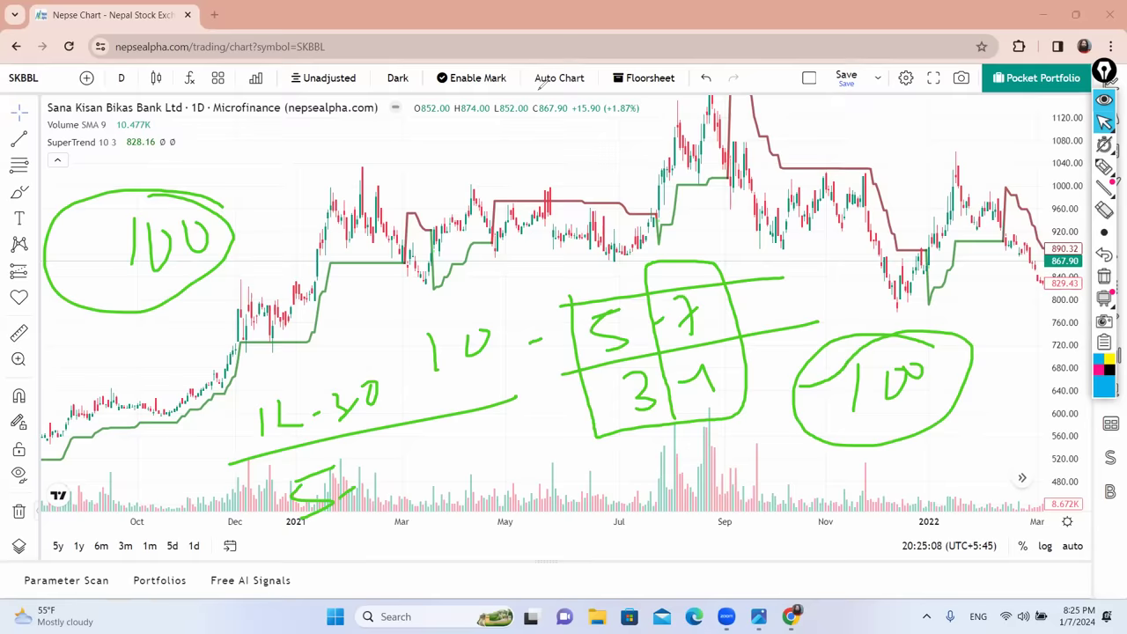
key("ctrl+shift+c")
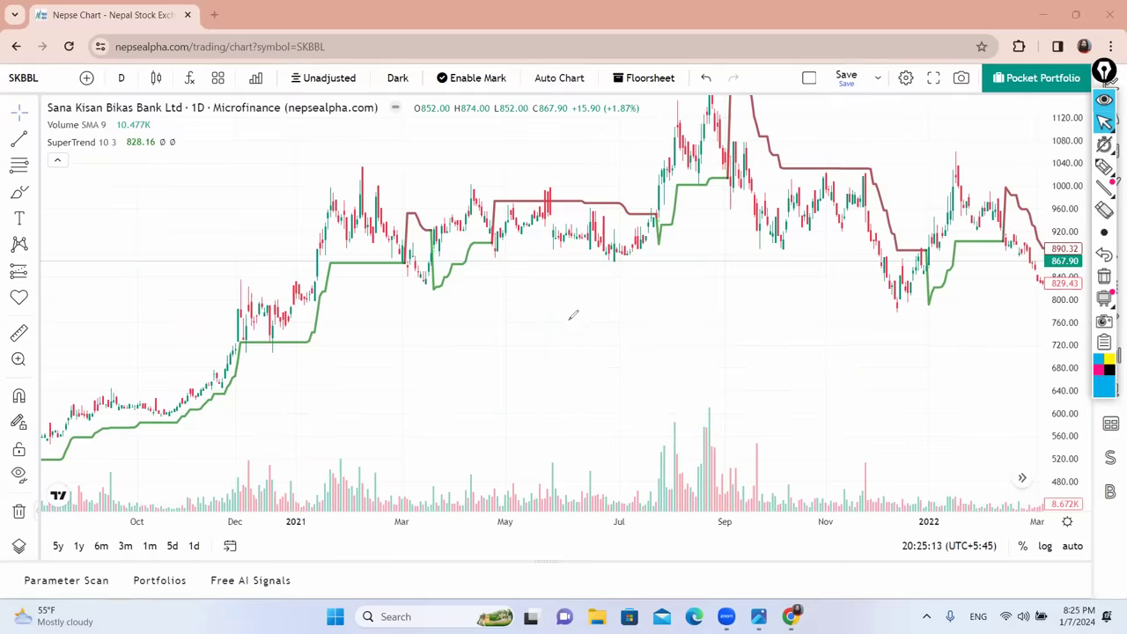